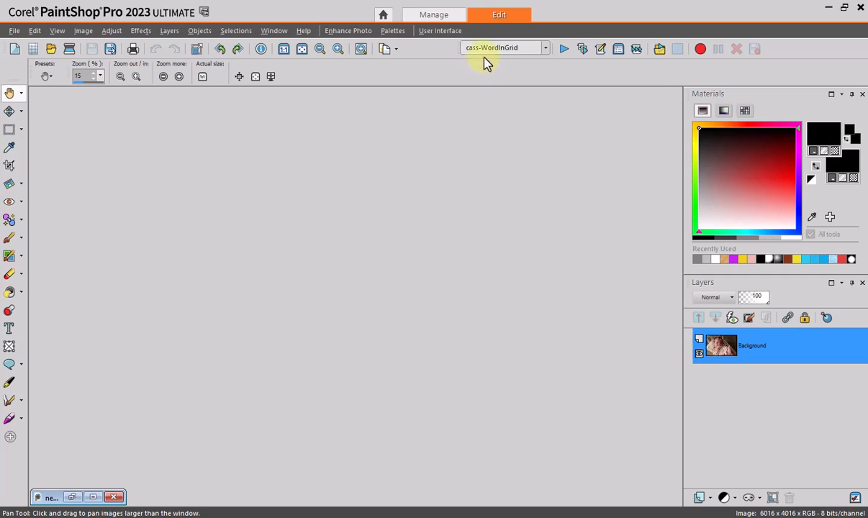
Run the cass-WordInGrid script and enter "baby girl" as the word for the template
left_click(565, 54)
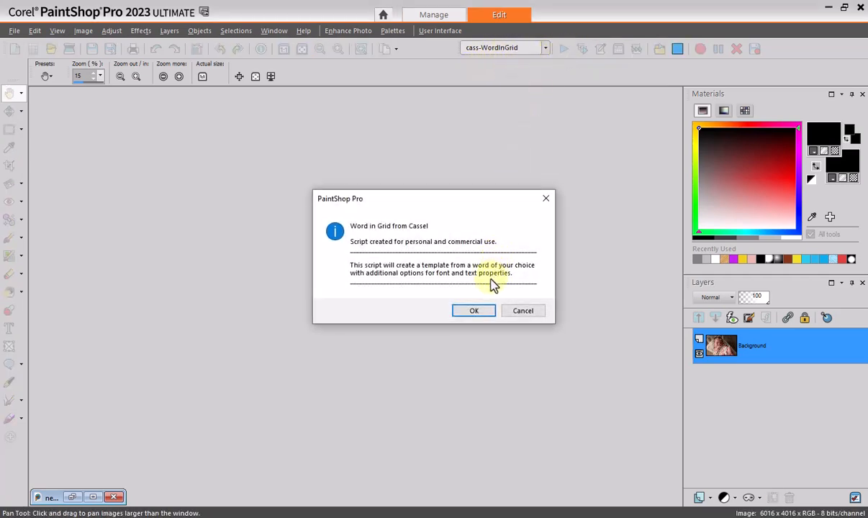
left_click(474, 311)
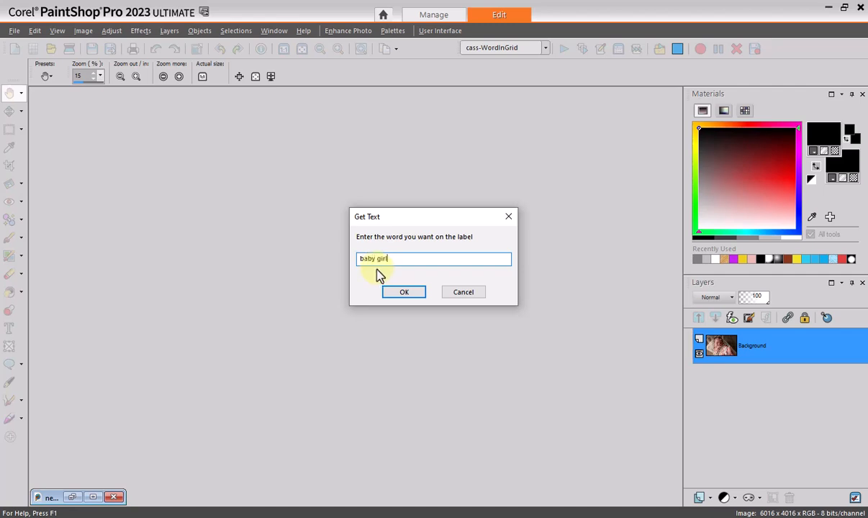
left_click(405, 294)
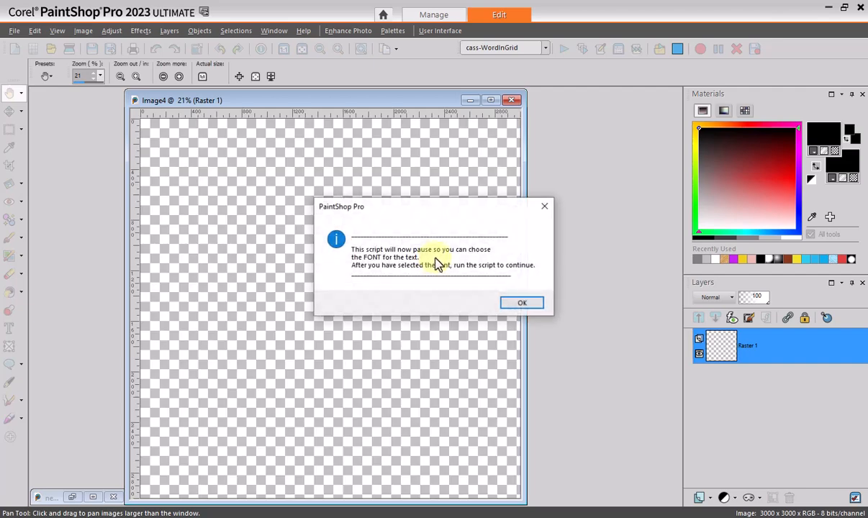
Acknowledge the script's pause and choose Arial Rounded MT Bold as the text font
left_click(522, 303)
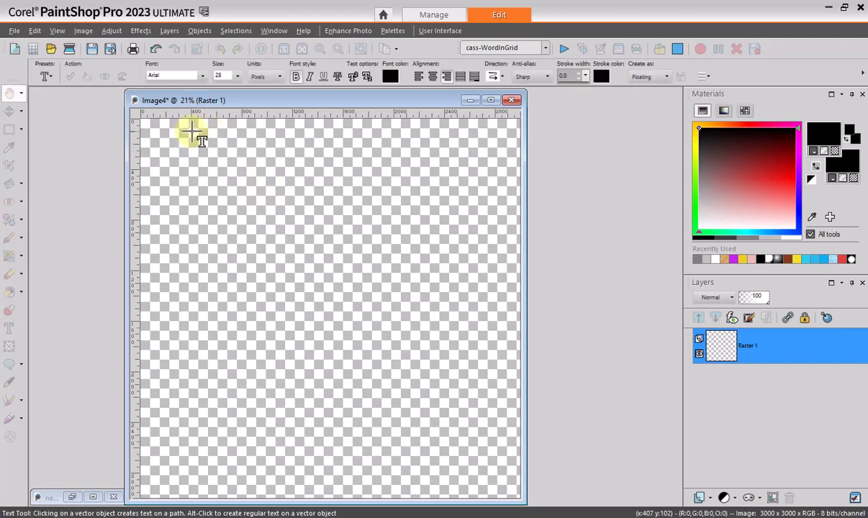
left_click(203, 77)
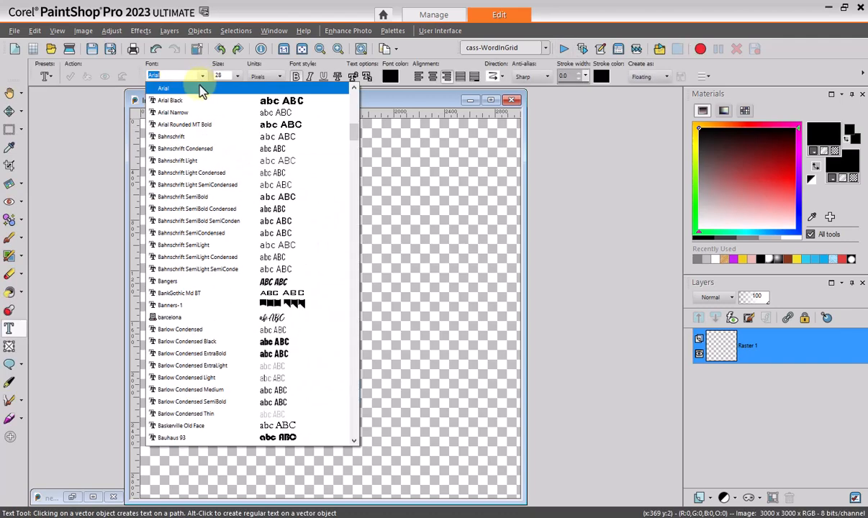
left_click(216, 125)
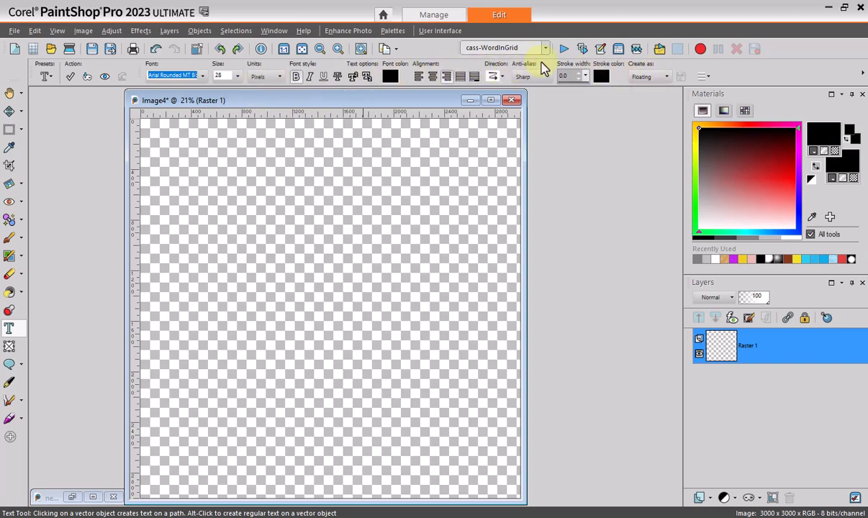
Continue the script with step 2, using option 1 for filled letters, and finish it
left_click(565, 49)
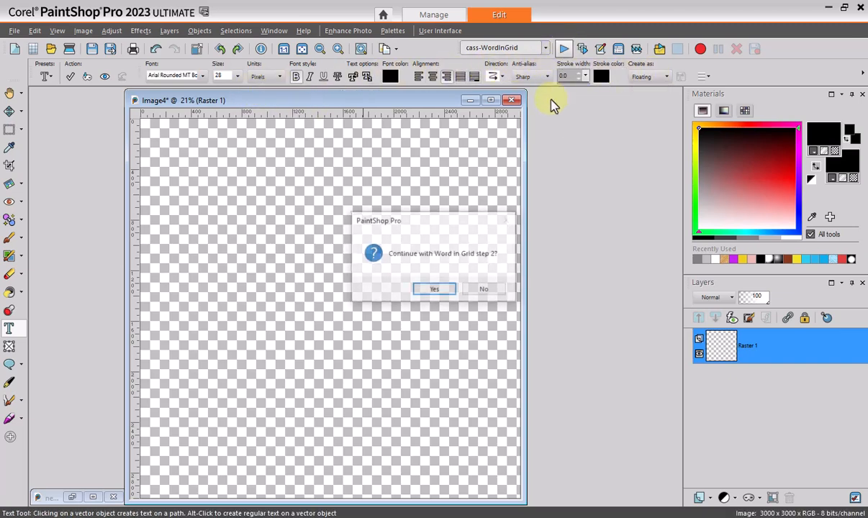
left_click(434, 290)
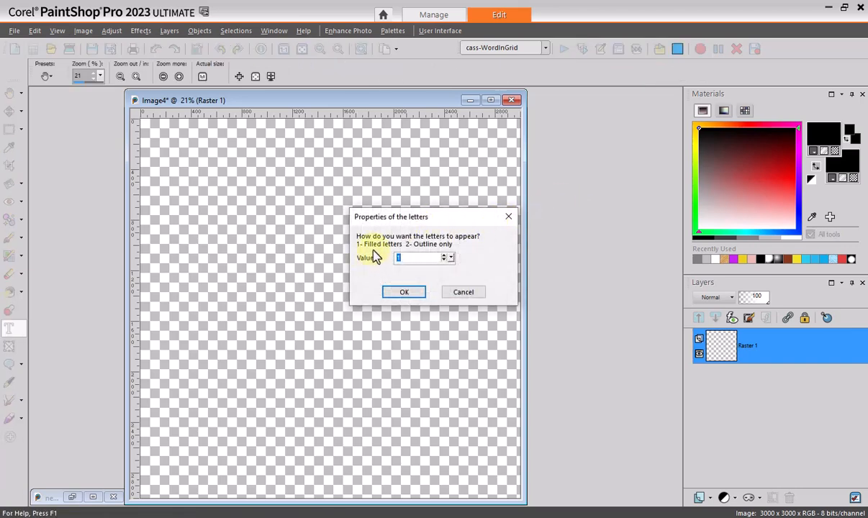
left_click(404, 294)
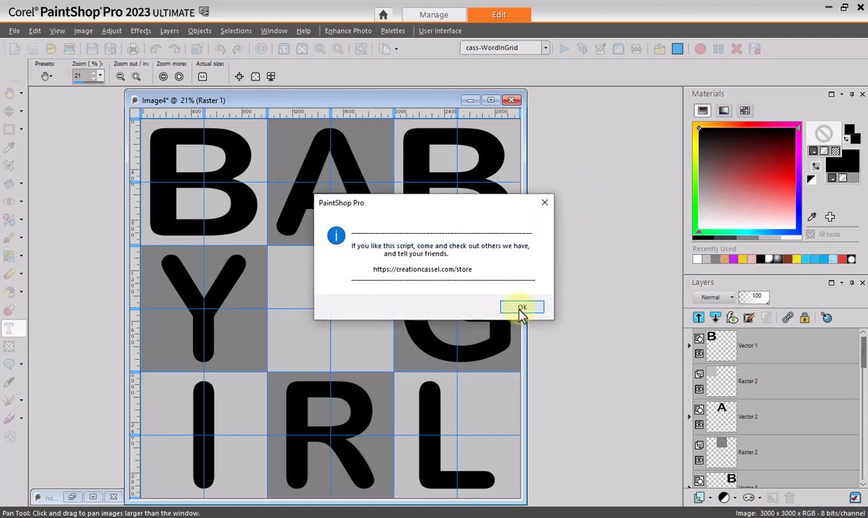
left_click(519, 309)
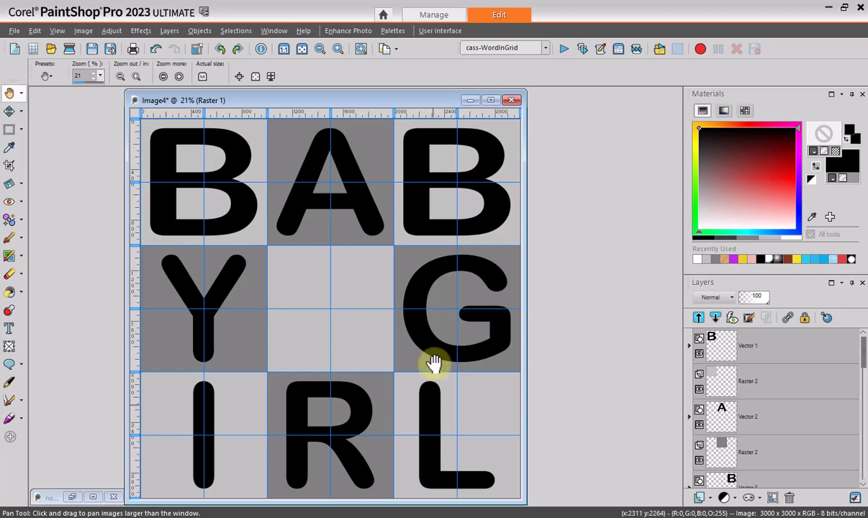
Examine the template's layer stack, including the contents of the first letter's vector layer
left_click_drag(423, 107, 473, 107)
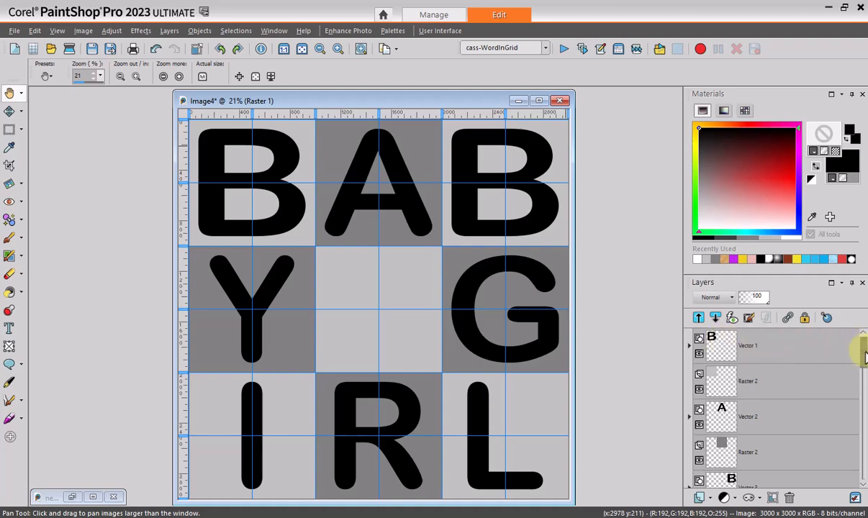
left_click(689, 347)
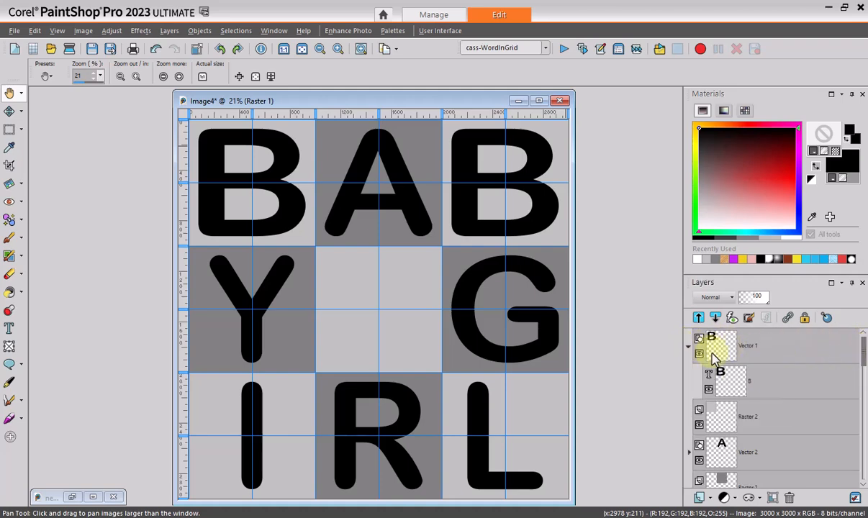
left_click(689, 348)
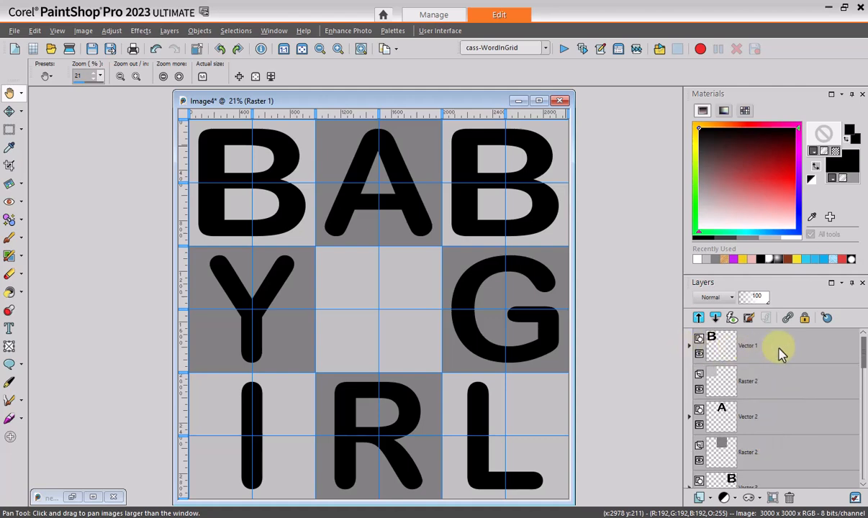
scroll(795, 365, "down", 1)
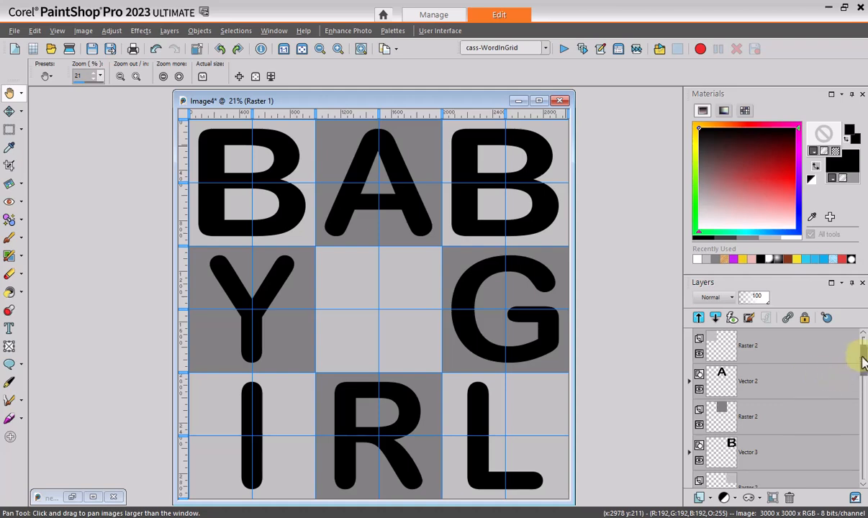
left_click_drag(864, 360, 865, 380)
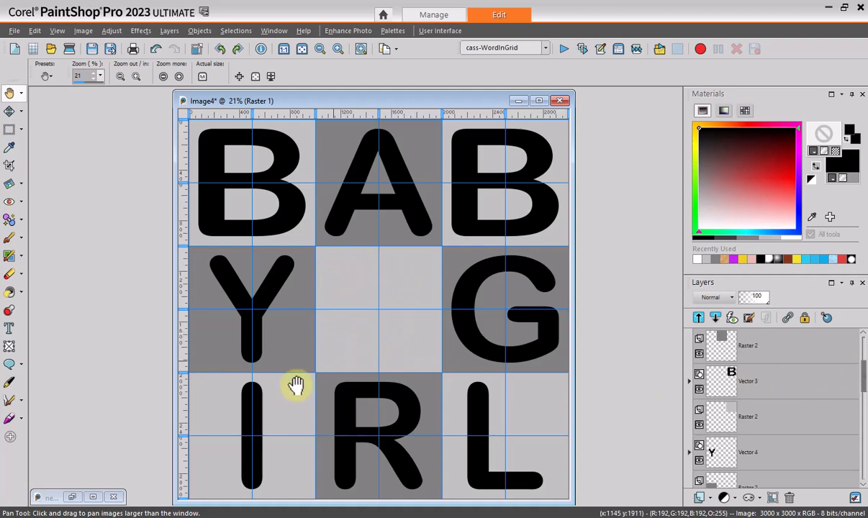
Restore the newborn photo, make a square selection around the baby's face and hand, and crop the photo to it
left_click(72, 496)
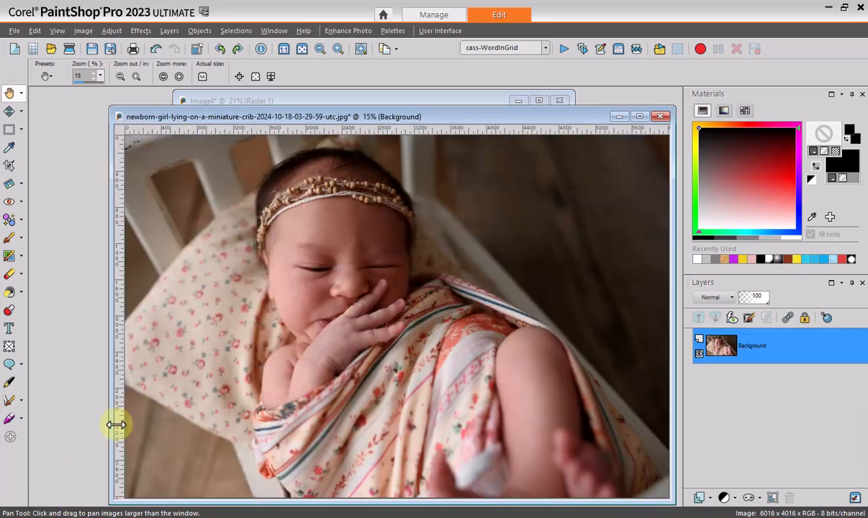
left_click(397, 121)
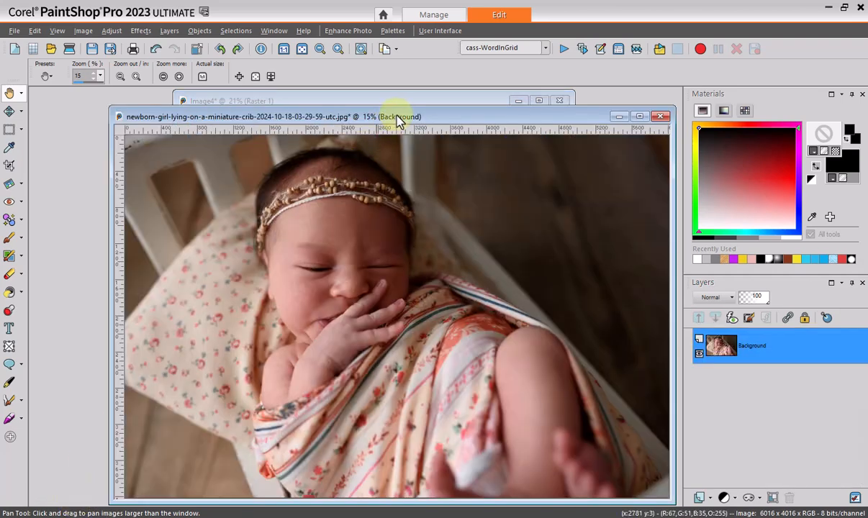
left_click(9, 130)
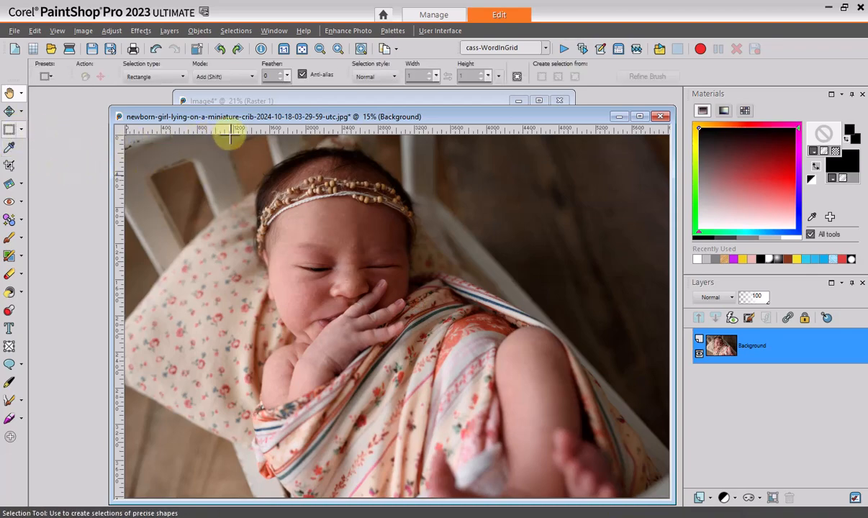
left_click(182, 78)
left_click(173, 94)
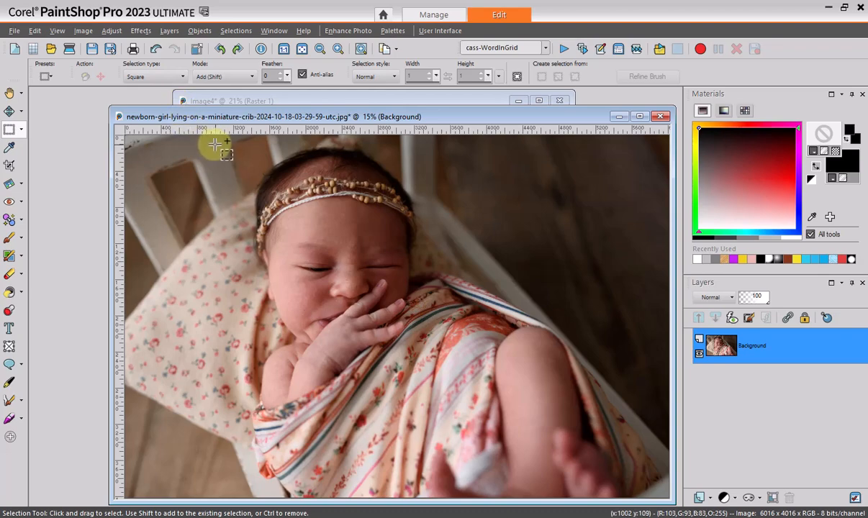
mouse_move(219, 138)
left_mouse_down()
mouse_move(390, 277)
mouse_move(466, 385)
left_mouse_up()
left_click(84, 30)
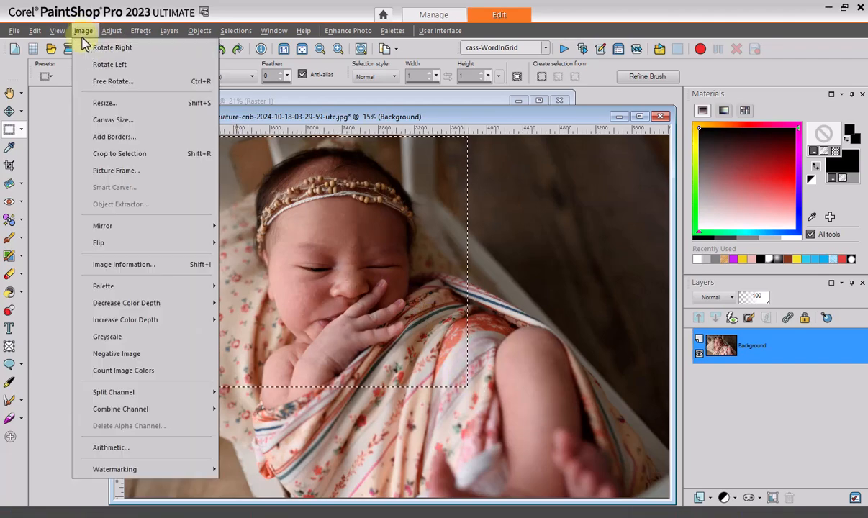
left_click(115, 154)
Resize the cropped baby photo to 1000 x 1000 pixels
left_click_drag(226, 112, 258, 241)
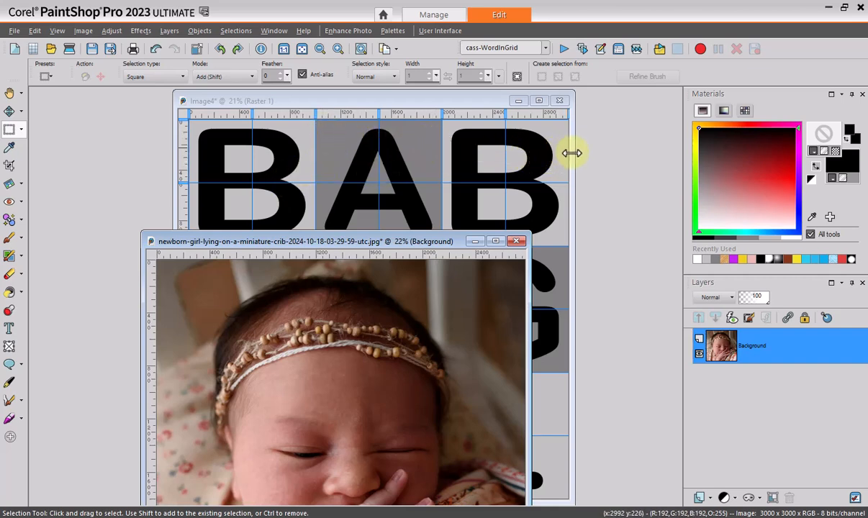
left_click_drag(425, 241, 433, 165)
left_click(83, 30)
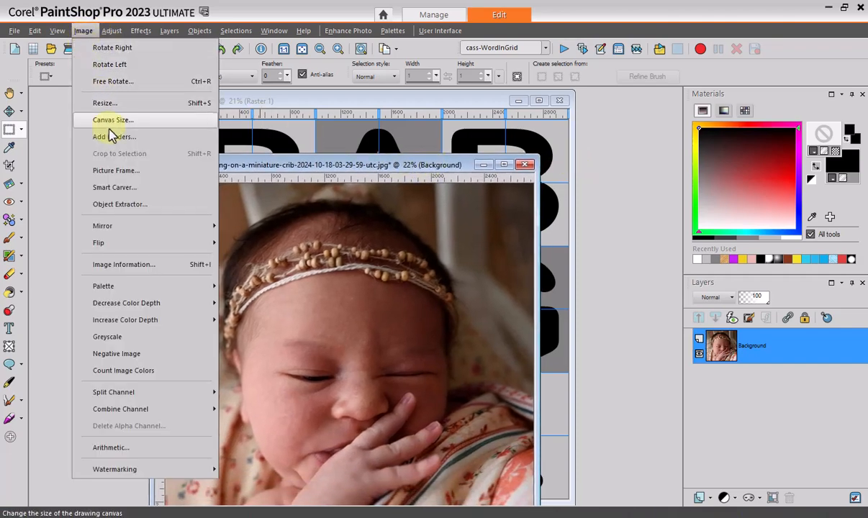
left_click(111, 107)
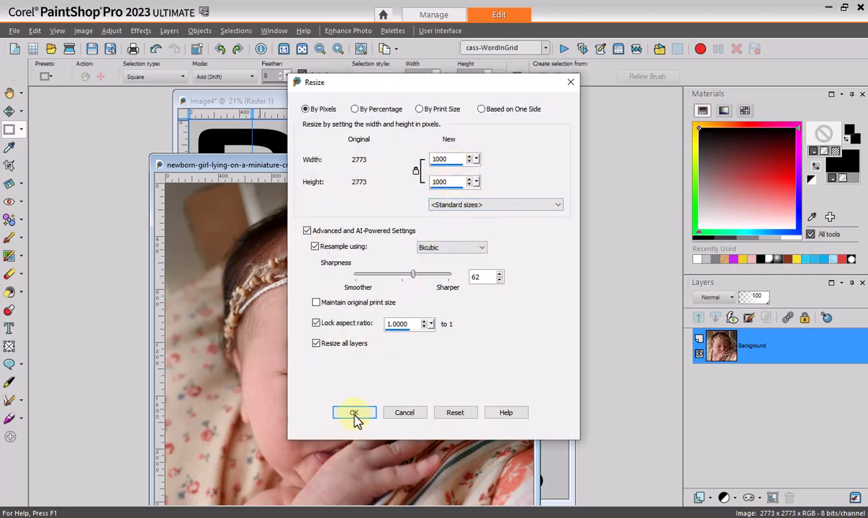
left_click(354, 414)
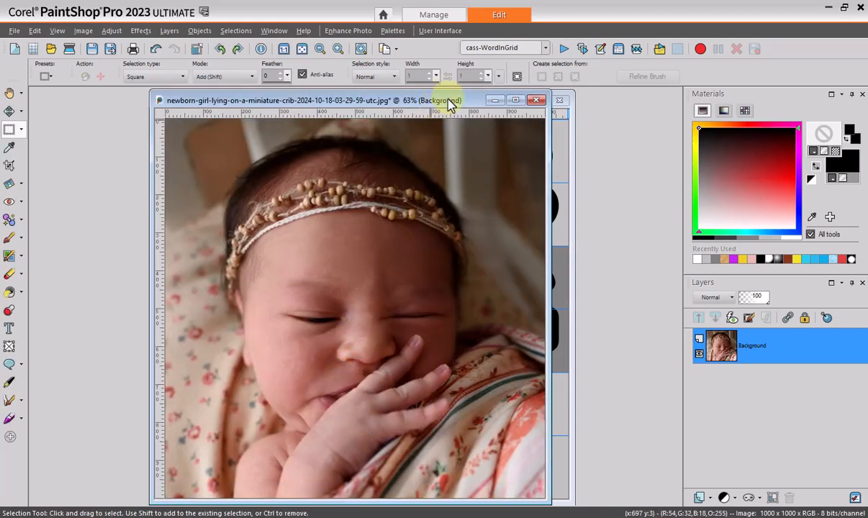
Minimize the photo and paste it into the grid template as a new layer above the centre square's layer
left_click_drag(449, 103, 333, 107)
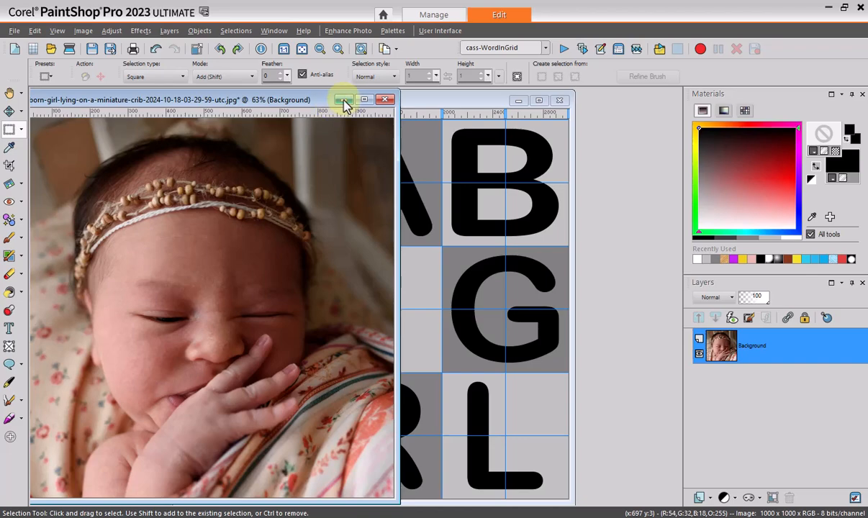
left_click(344, 100)
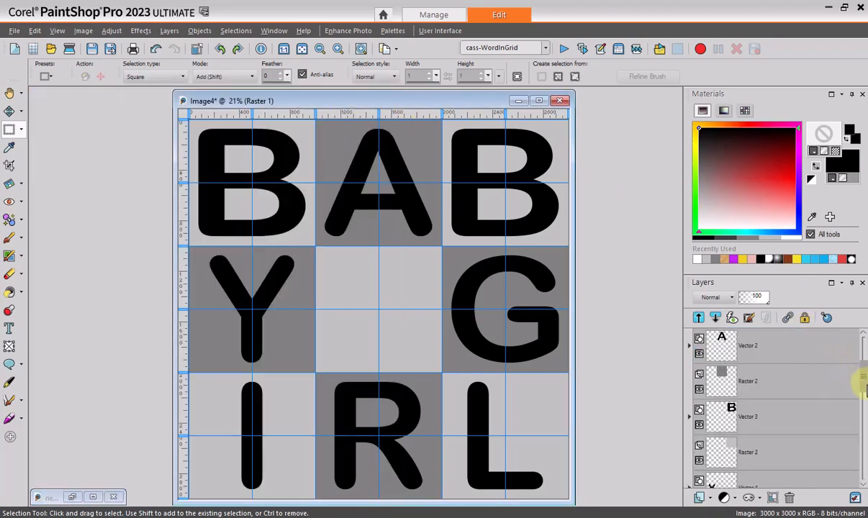
left_click_drag(864, 382, 859, 401)
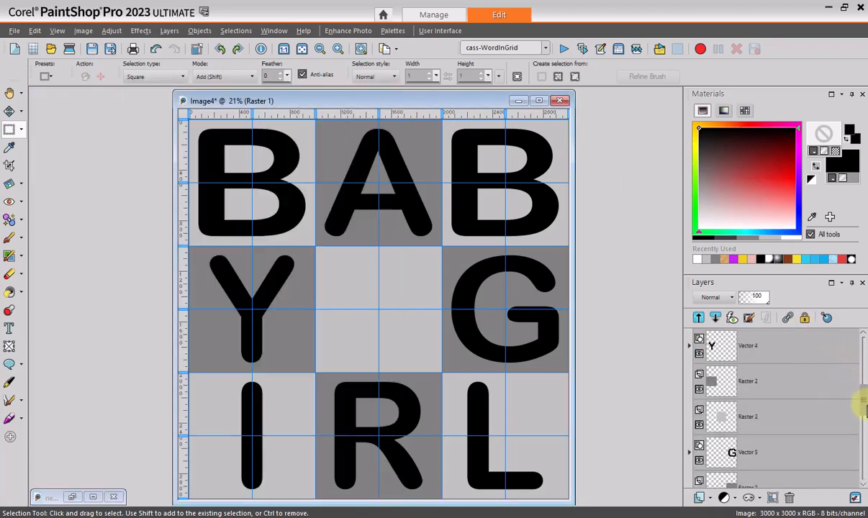
left_click(722, 421)
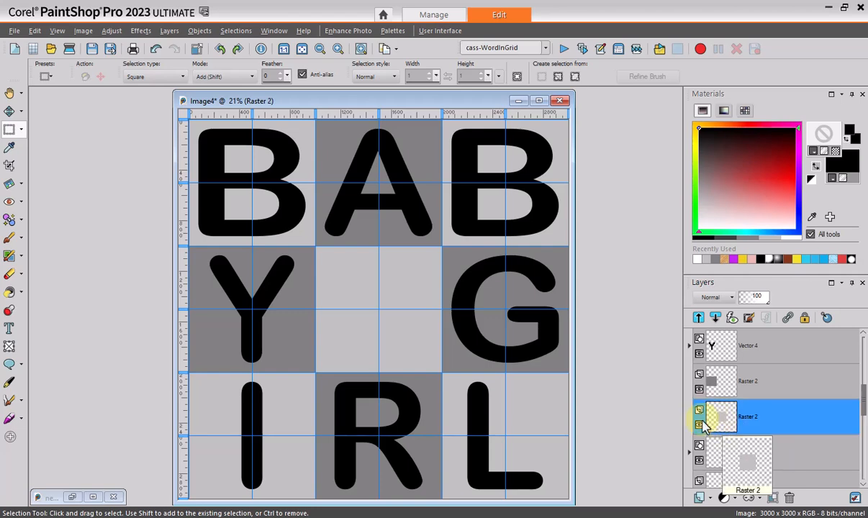
key("ctrl+l")
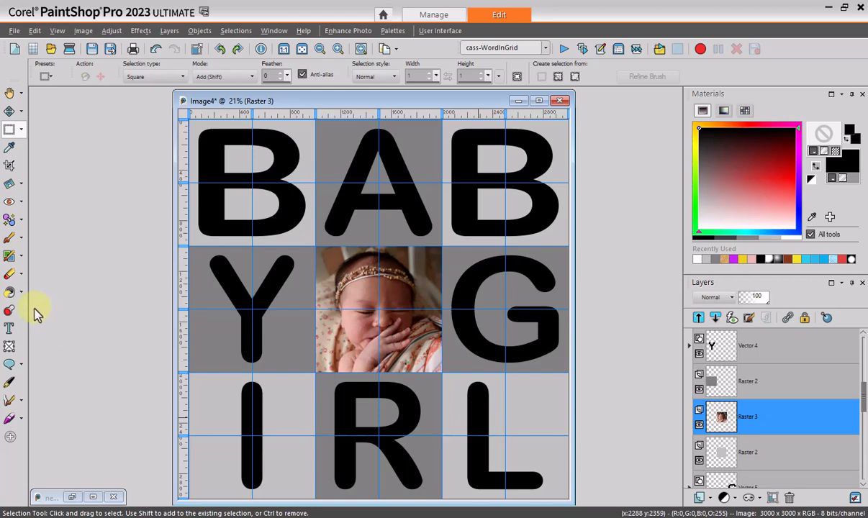
Set the Flood Fill match mode to Opacity and sample a salmon foreground colour from the baby's blanket
left_click(10, 294)
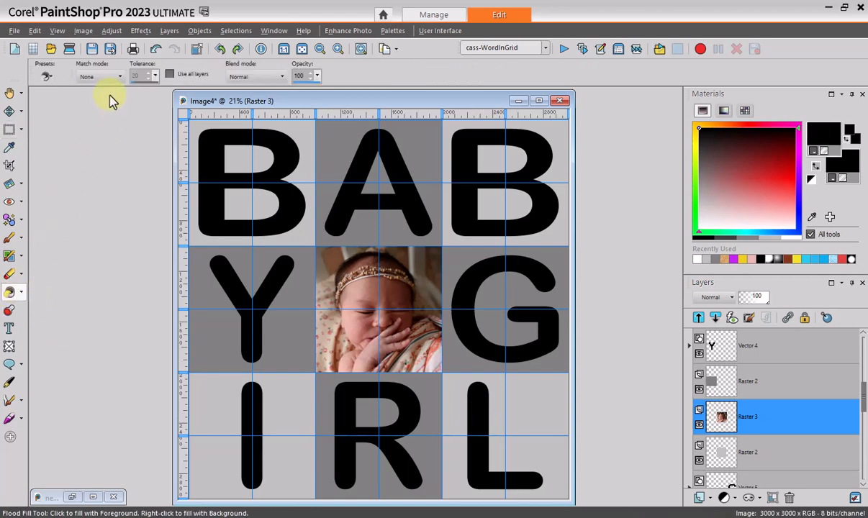
left_click(120, 77)
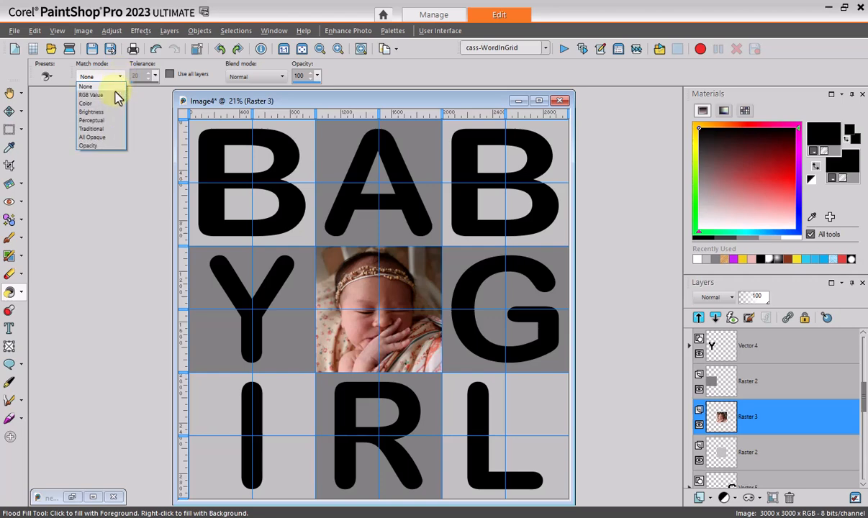
left_click(104, 147)
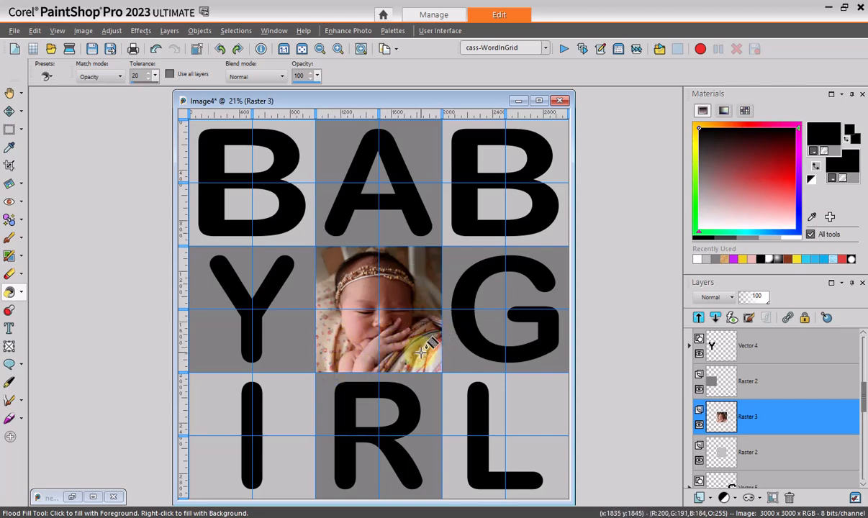
key("ctrl")
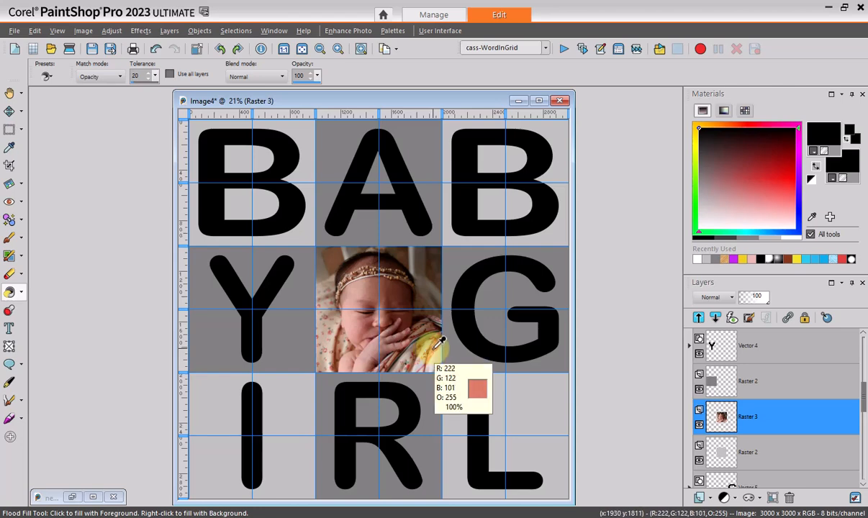
left_click(436, 346, "ctrl")
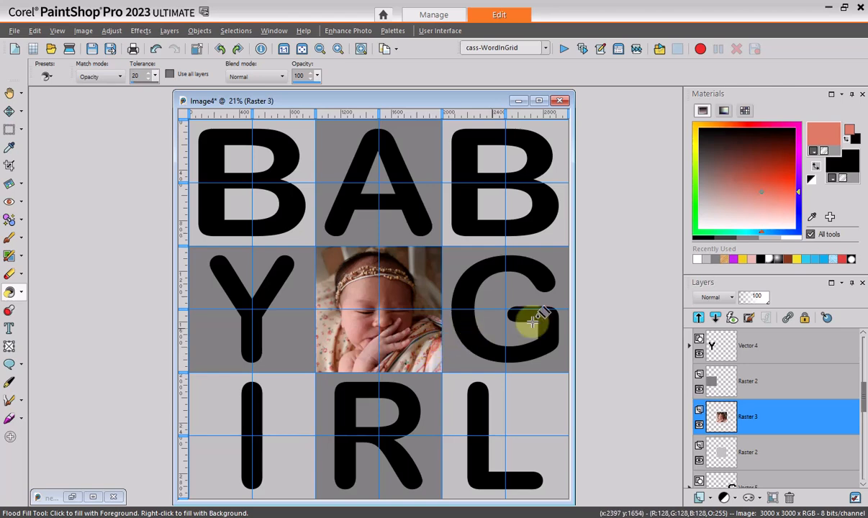
Flood fill the squares behind both letter Bs in the first row with the salmon foreground colour, each on its own raster layer
left_click_drag(864, 408, 846, 341)
left_click_drag(710, 383, 717, 382)
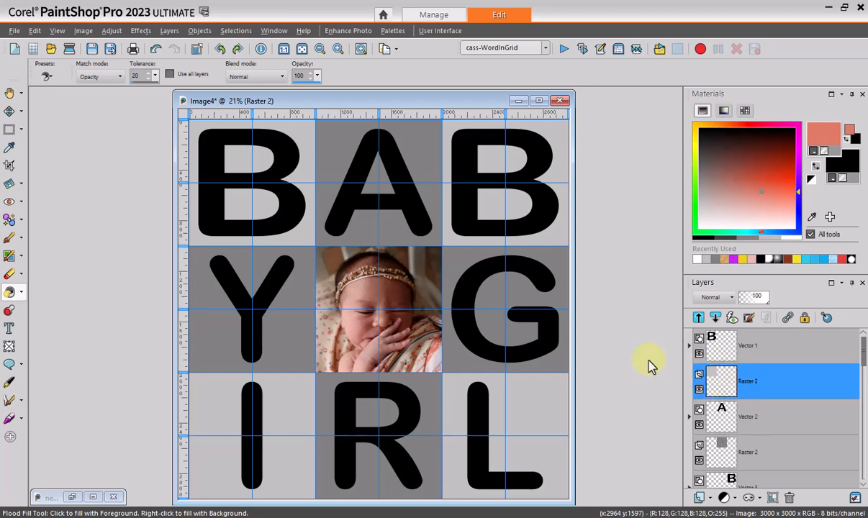
left_click(305, 166)
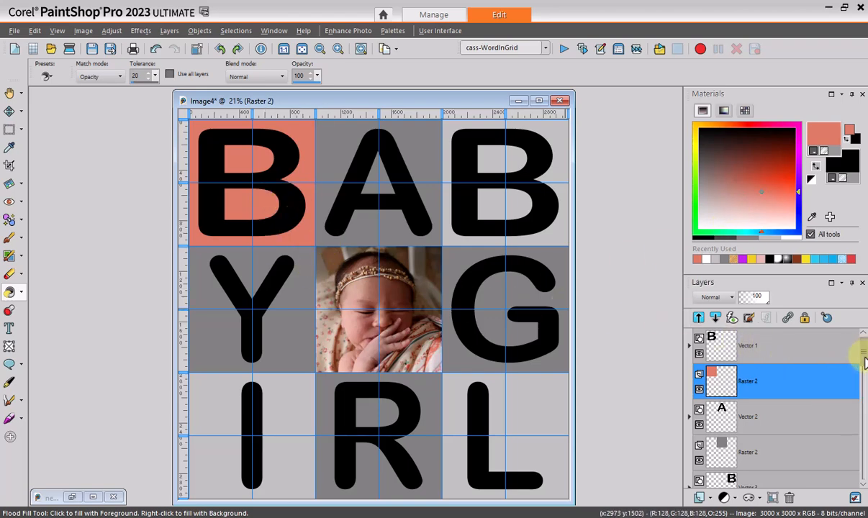
scroll(864, 362, "down", 2)
left_click(720, 415)
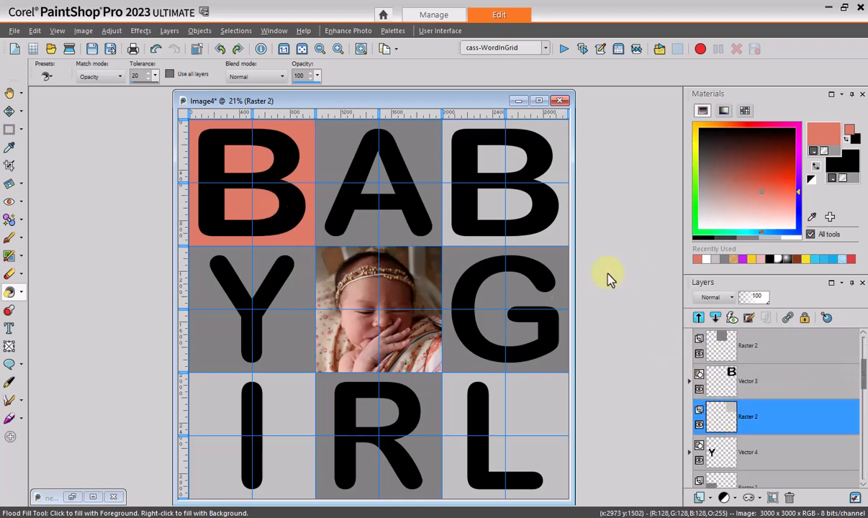
left_click(564, 218)
Flood fill the squares behind the I and the L in the bottom row with the same salmon, each on its own raster layer
scroll(862, 389, "down", 1)
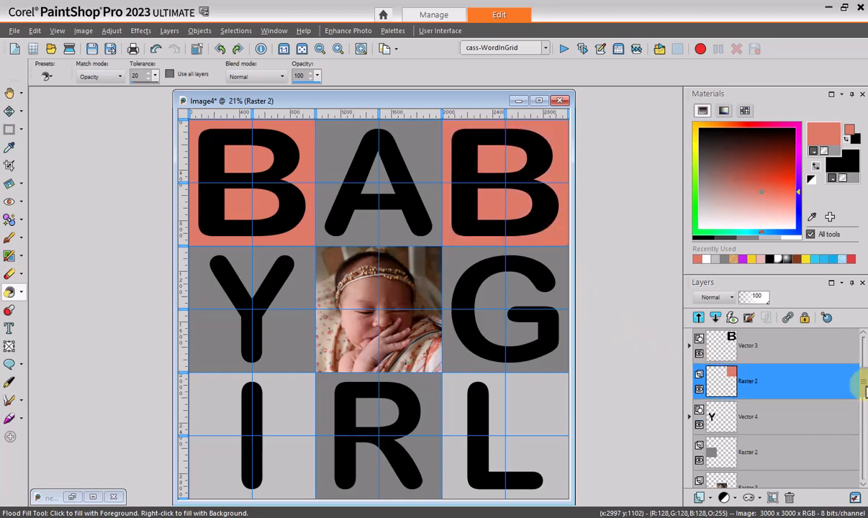
scroll(738, 412, "down", 3)
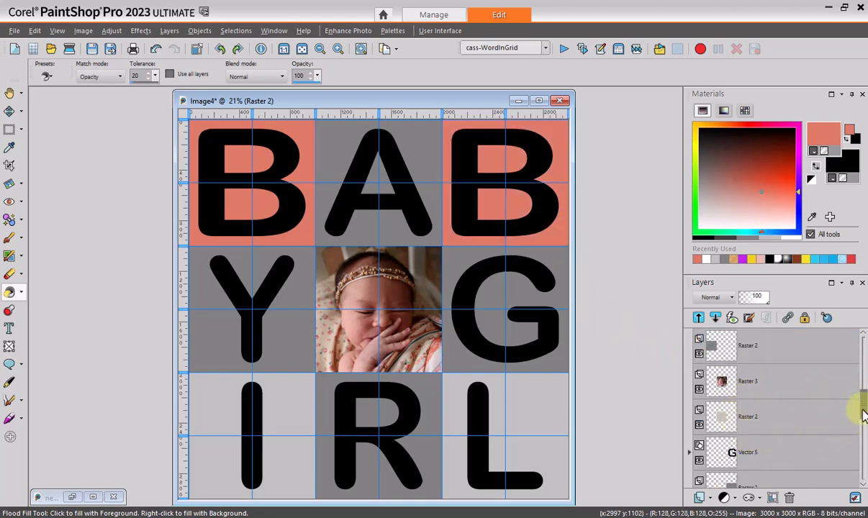
scroll(861, 417, "down", 3)
left_click(717, 415)
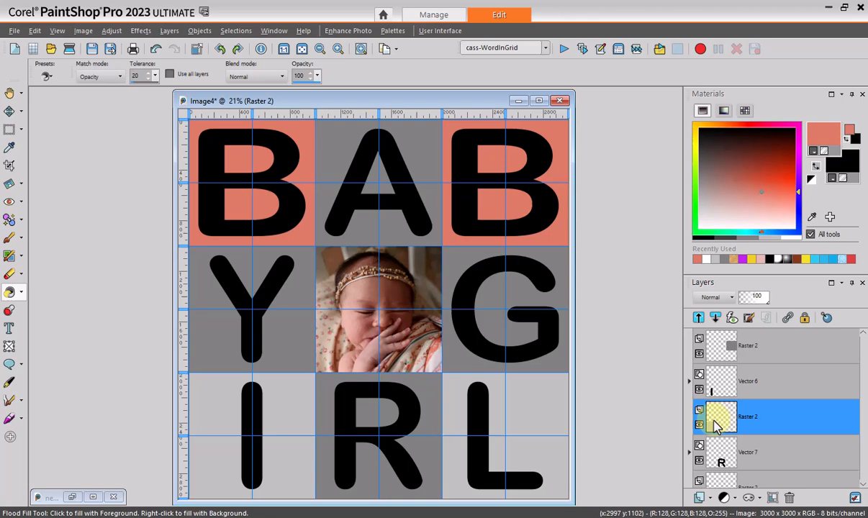
left_click(292, 436)
scroll(863, 432, "down", 2)
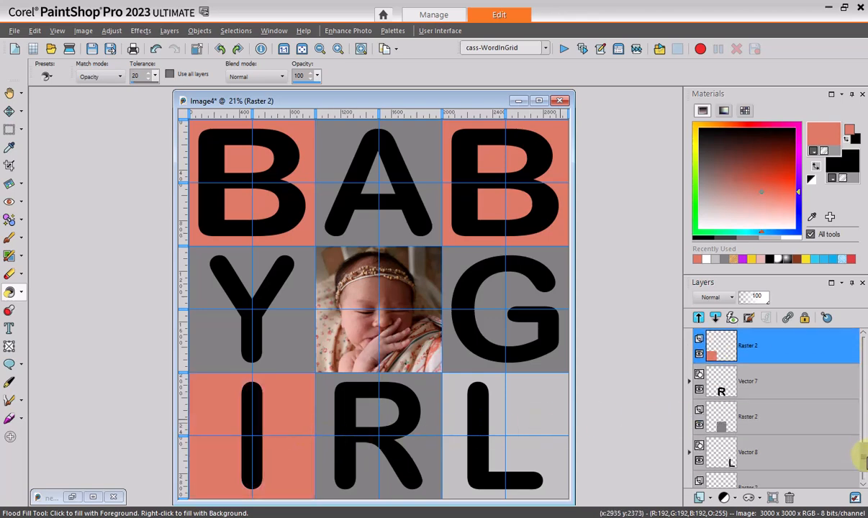
scroll(862, 455, "down", 1)
left_click(717, 452)
left_click(538, 437)
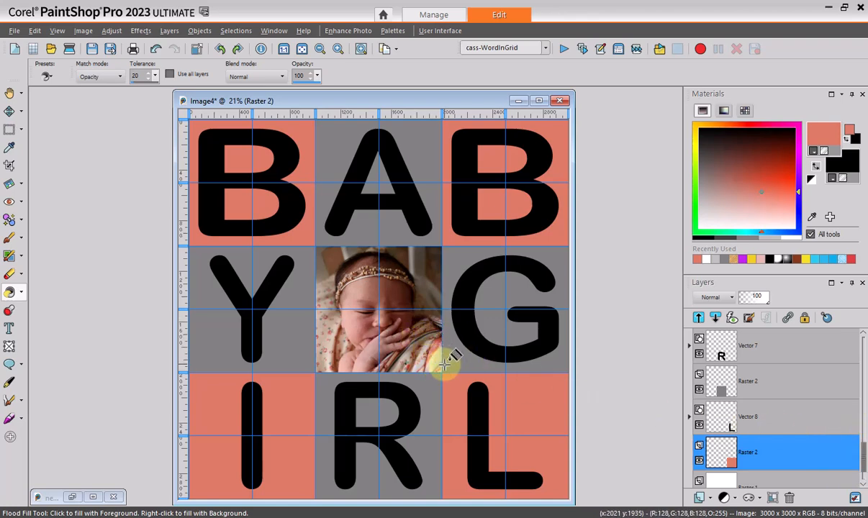
Resample the salmon from the baby's blanket and choose a pale pink tint of it as the foreground colour
key("ctrl")
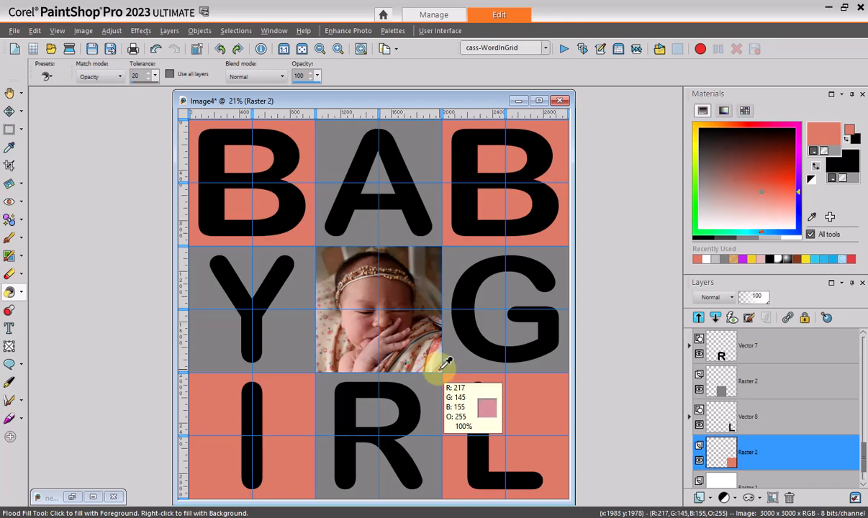
left_click(446, 365, "ctrl")
left_click(448, 360, "ctrl")
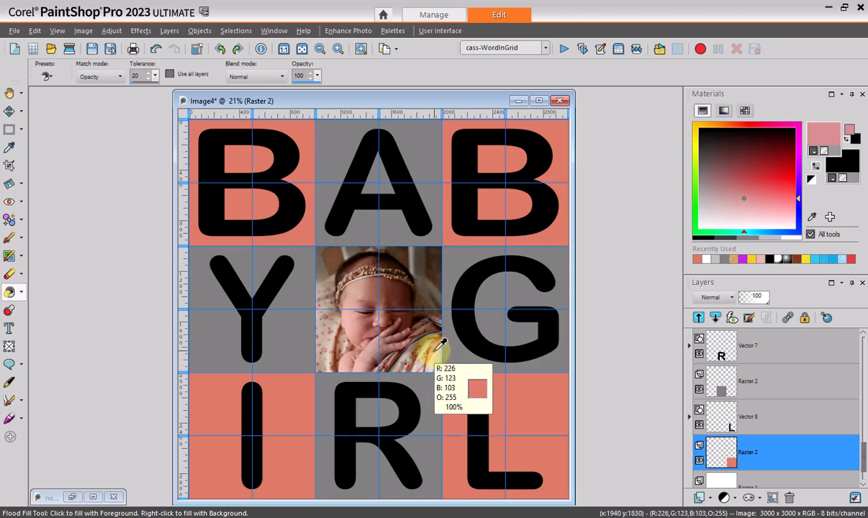
left_click(446, 349, "ctrl")
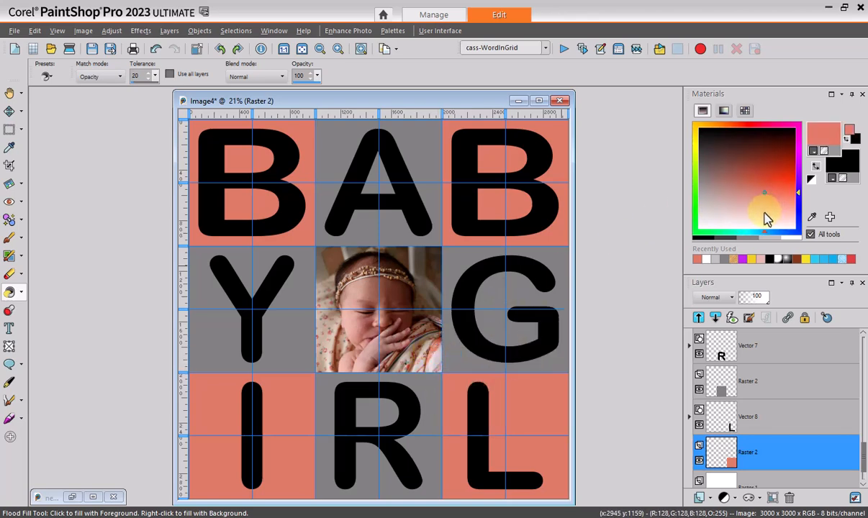
left_click(764, 214)
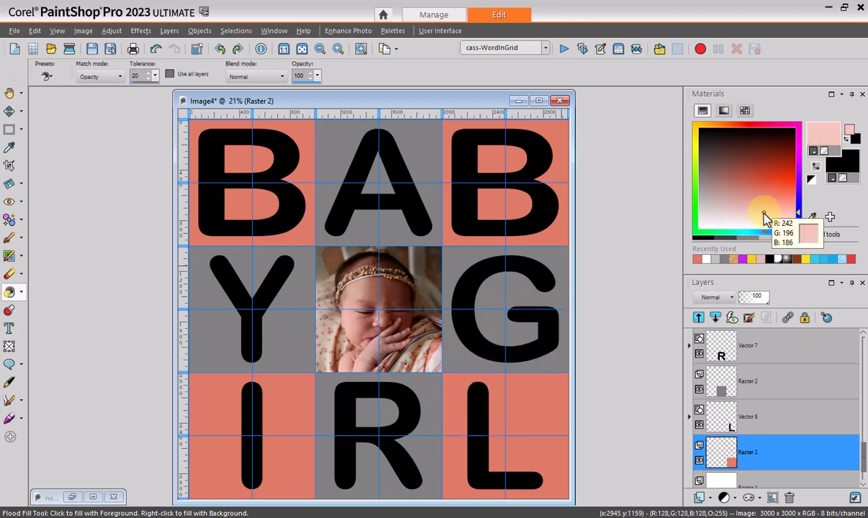
left_click(761, 174)
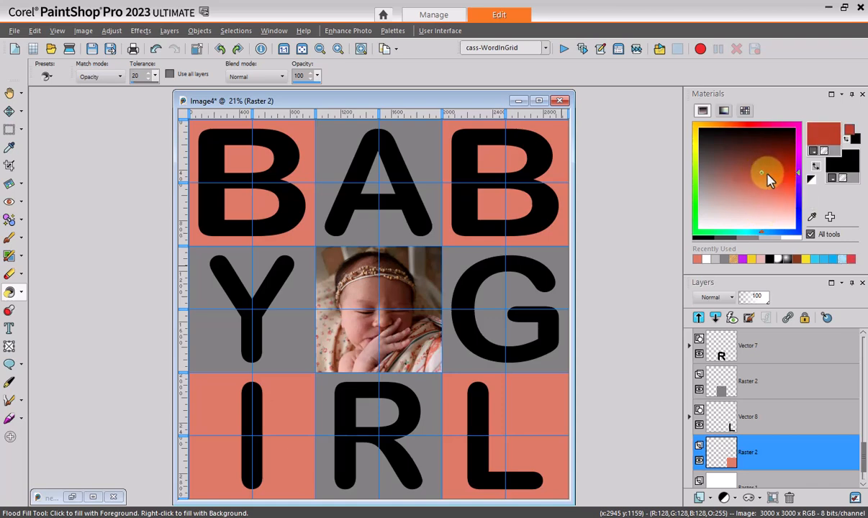
left_click(764, 215)
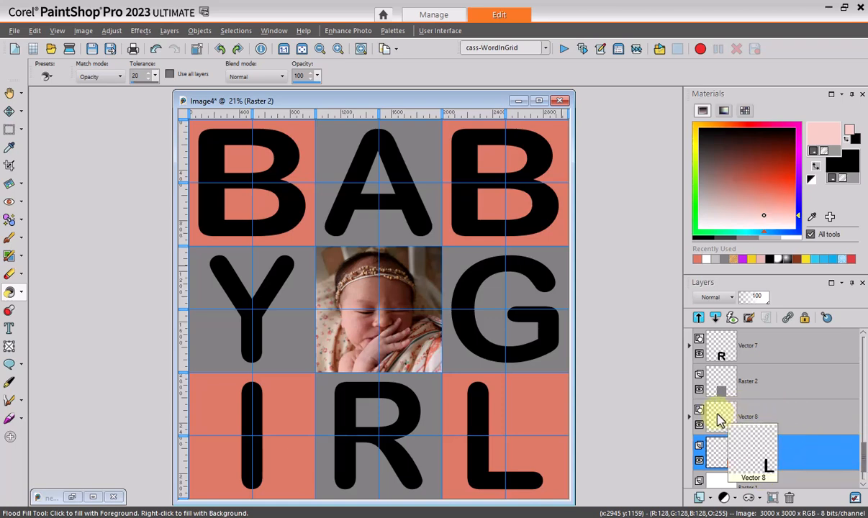
Flood fill the grey squares behind the R and the G with pale pink, each on its own raster layer
left_click(718, 385)
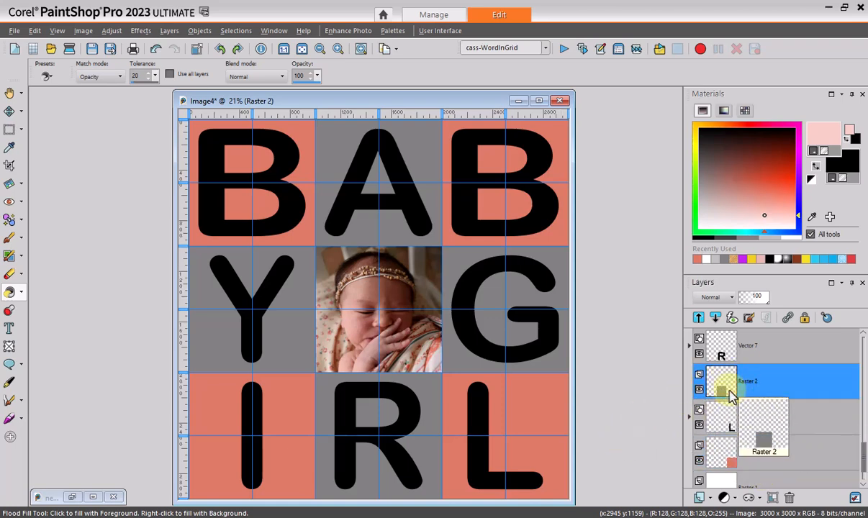
left_click(431, 416)
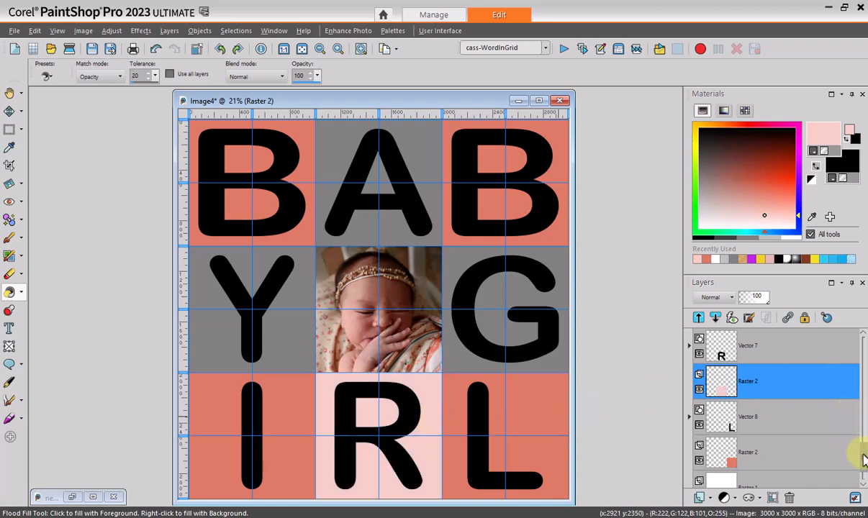
left_click_drag(864, 461, 859, 413)
left_click(733, 417)
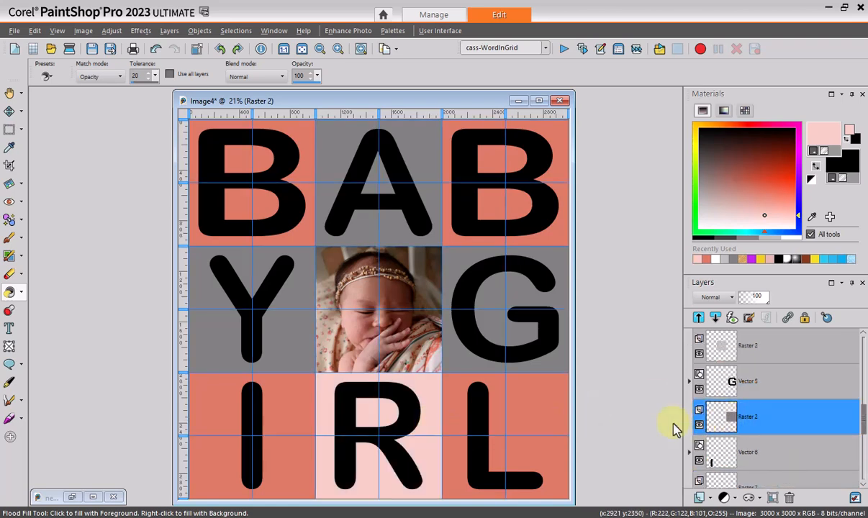
left_click(465, 345)
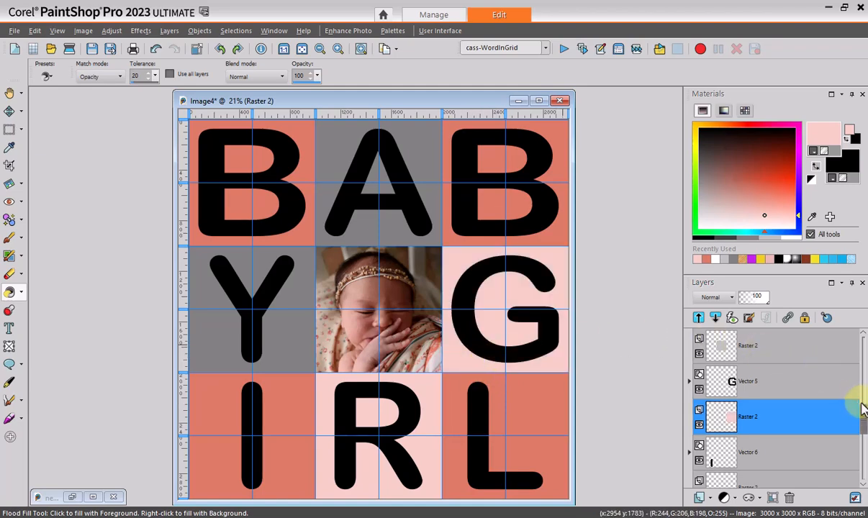
Flood fill the remaining grey squares behind the Y and the A with pale pink on their own raster layers
left_click_drag(863, 409, 854, 398)
left_click(720, 385)
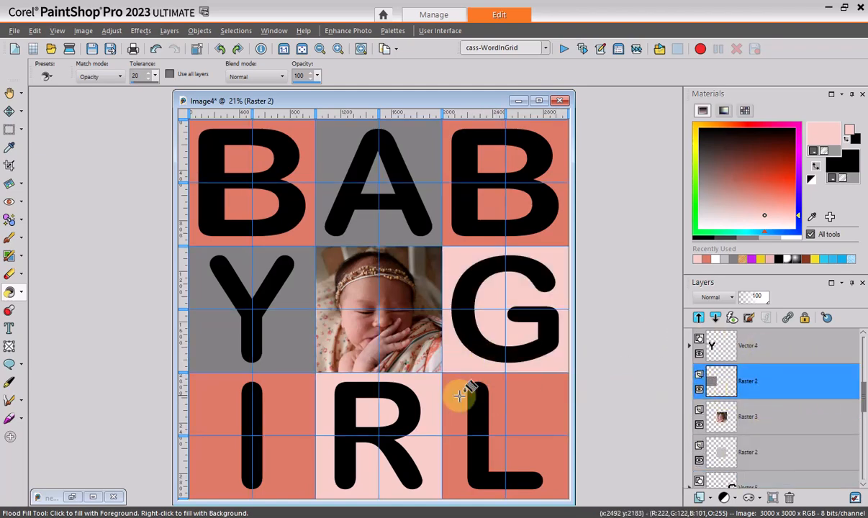
left_click(286, 322)
left_click_drag(864, 388, 863, 365)
left_click(719, 383)
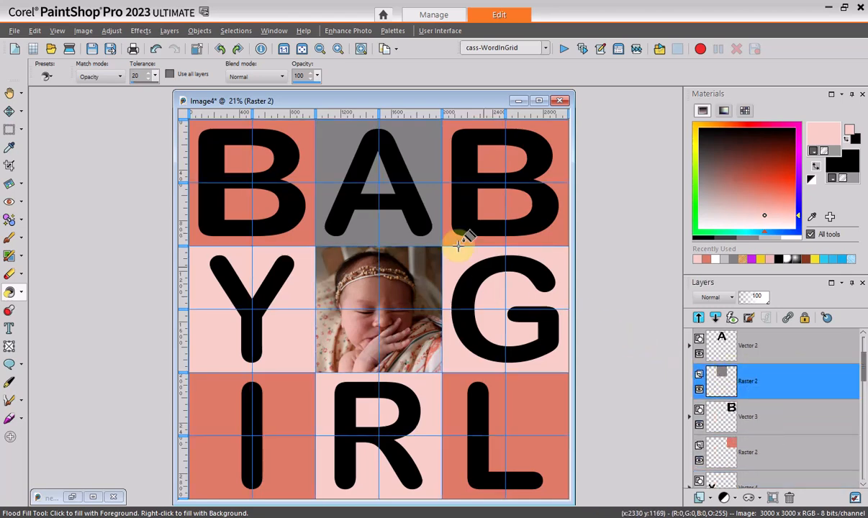
left_click(421, 182)
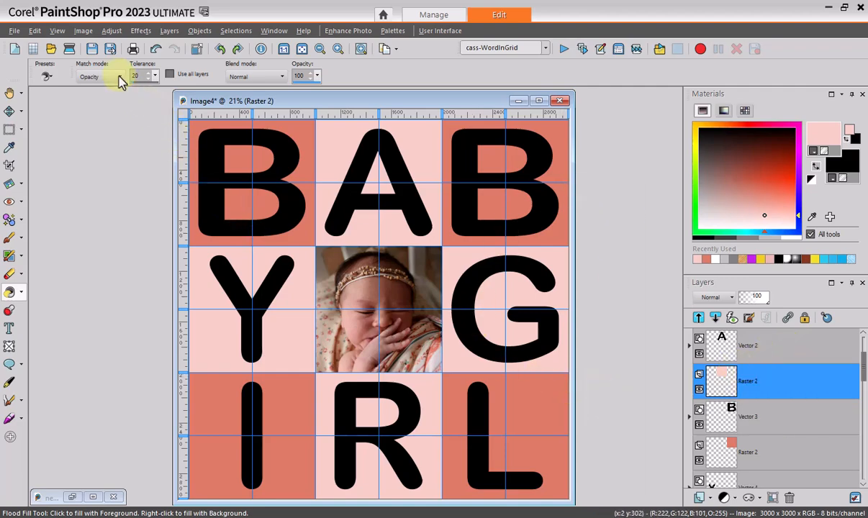
Hide the guides over the grid template
left_click(57, 30)
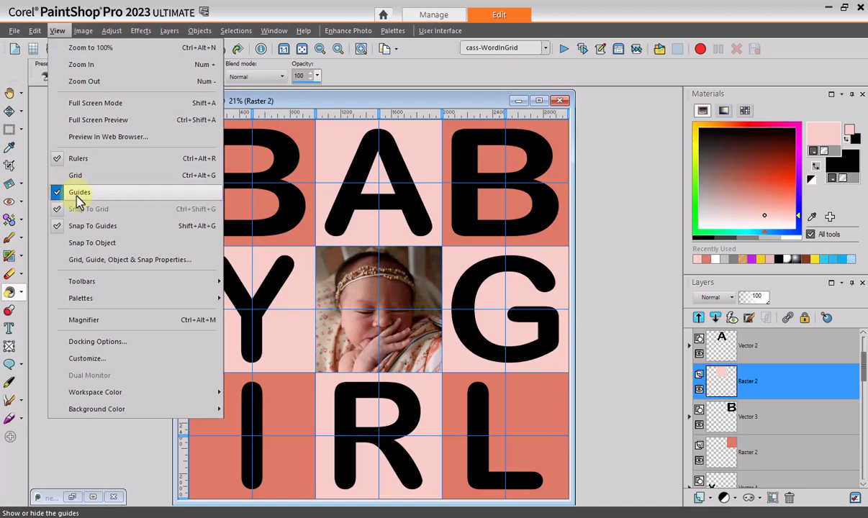
left_click(76, 195)
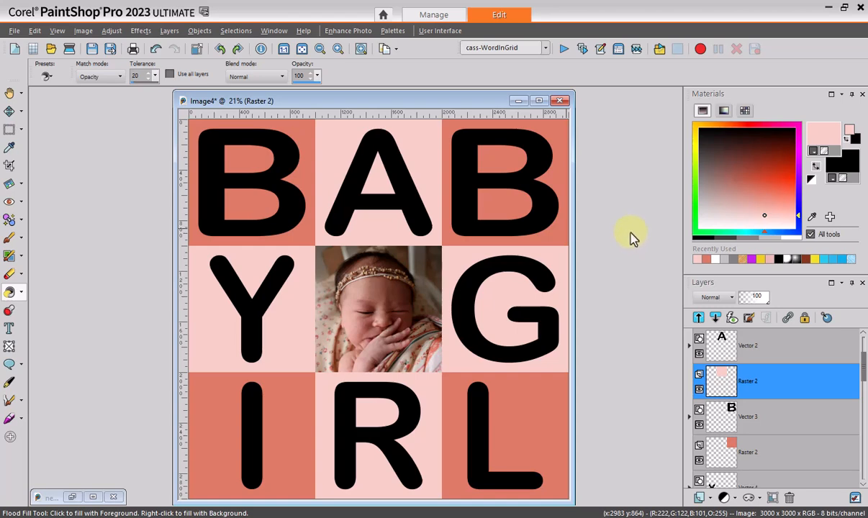
Open the letter A's text object for editing, select its text, change its fill colour to white and apply the change
left_click(689, 350)
left_click(736, 383)
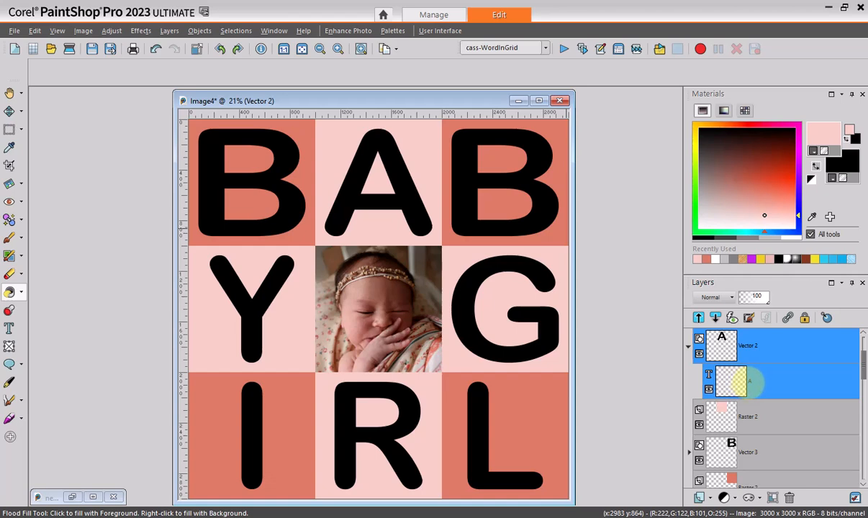
key("t")
left_click(355, 216)
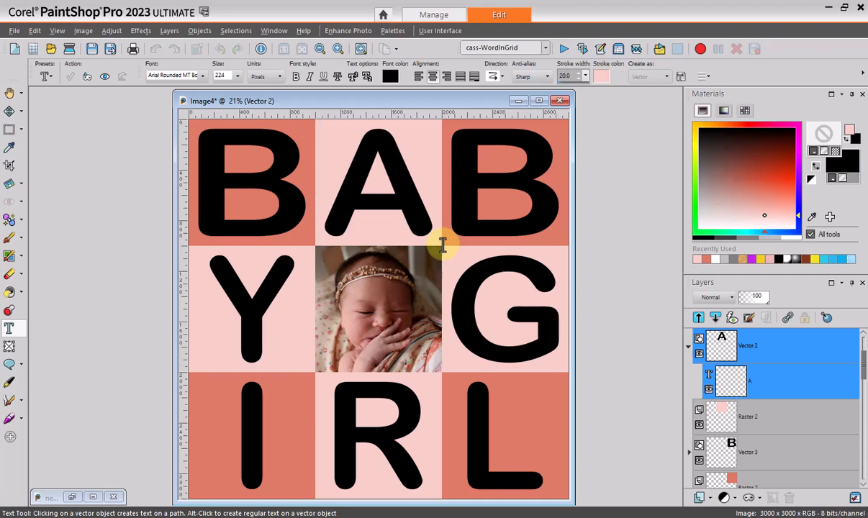
key("ctrl+a")
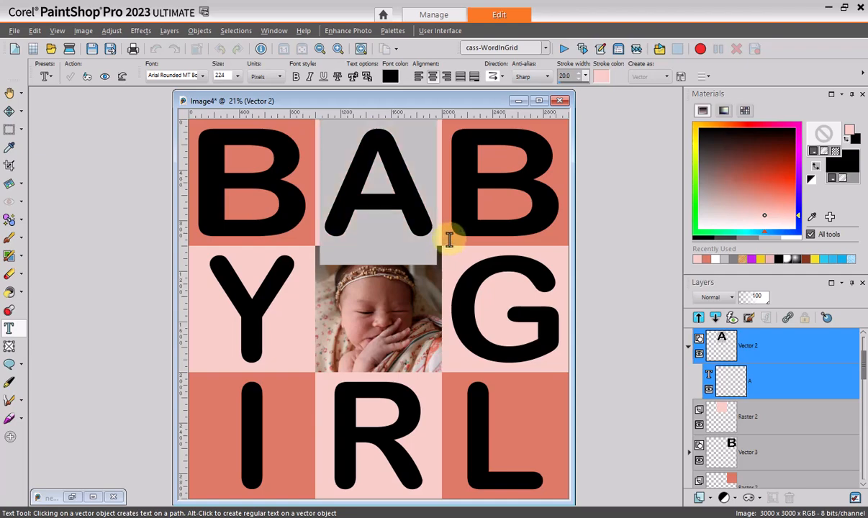
left_click(796, 238)
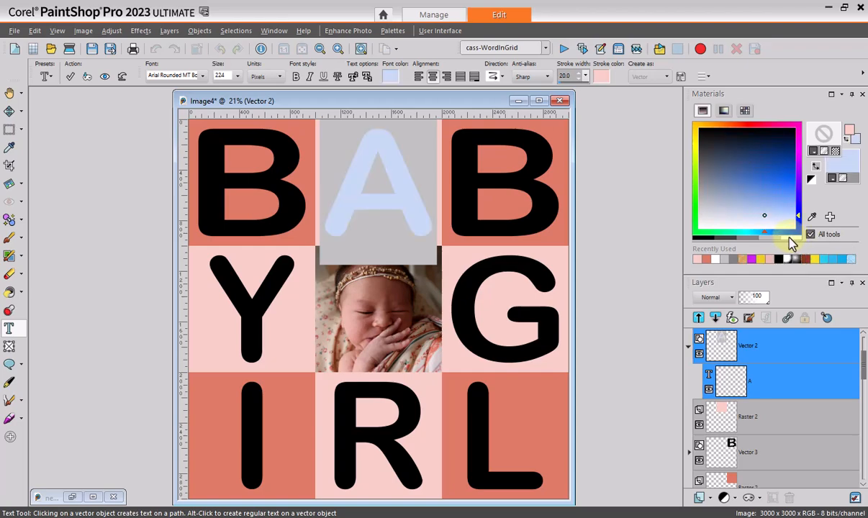
left_click(796, 241)
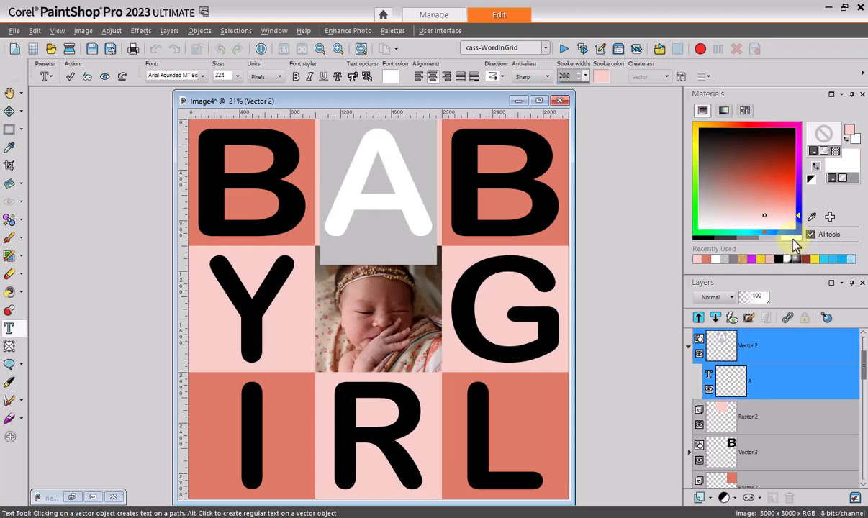
left_click(70, 76)
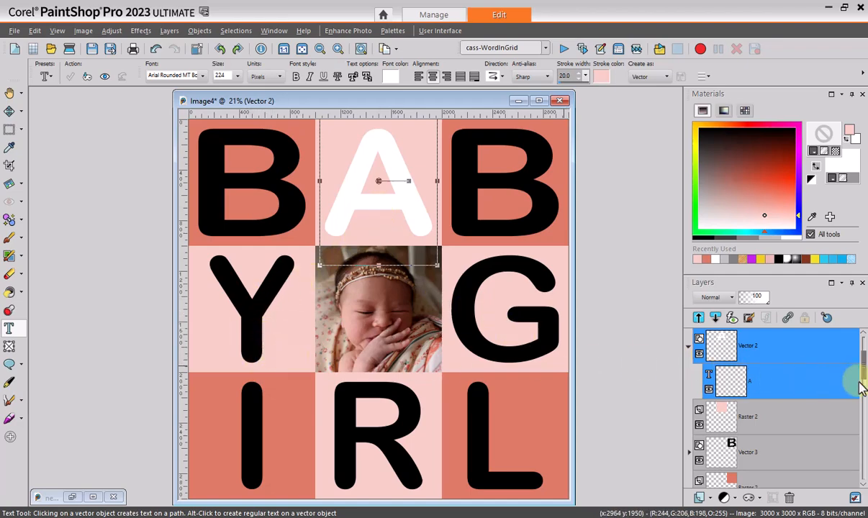
Expand the Y's vector layer, select the letter's text with the Text tool and change its fill colour to white
left_click_drag(865, 368, 864, 389)
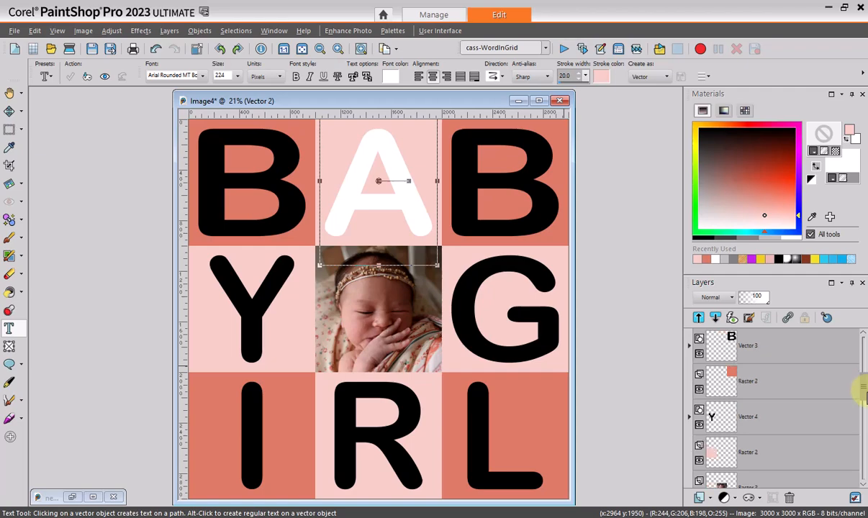
left_click(690, 417)
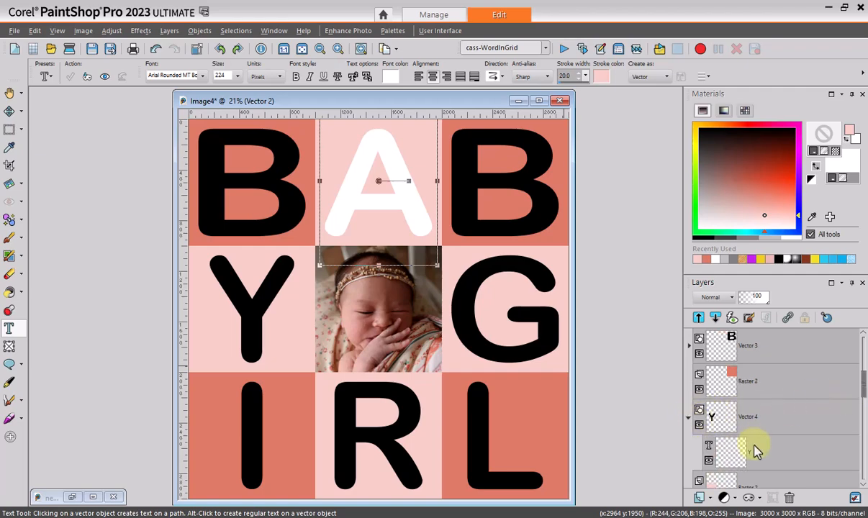
left_click(756, 446)
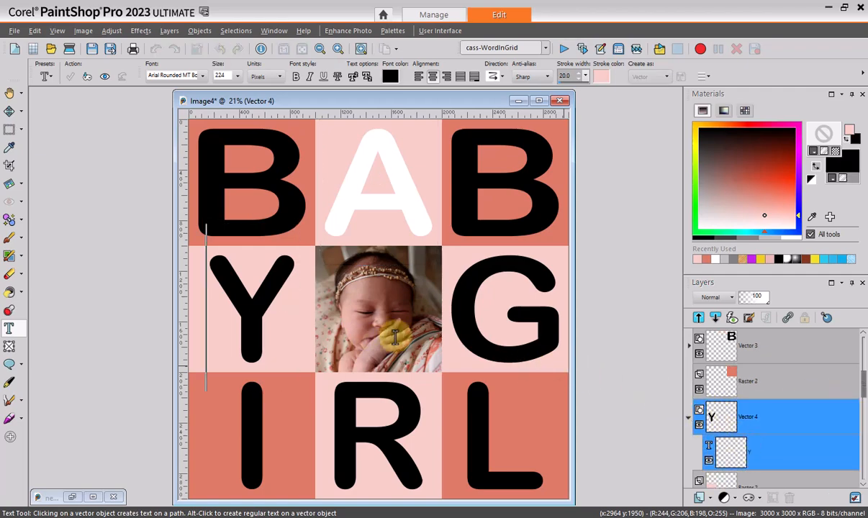
key("ctrl+a")
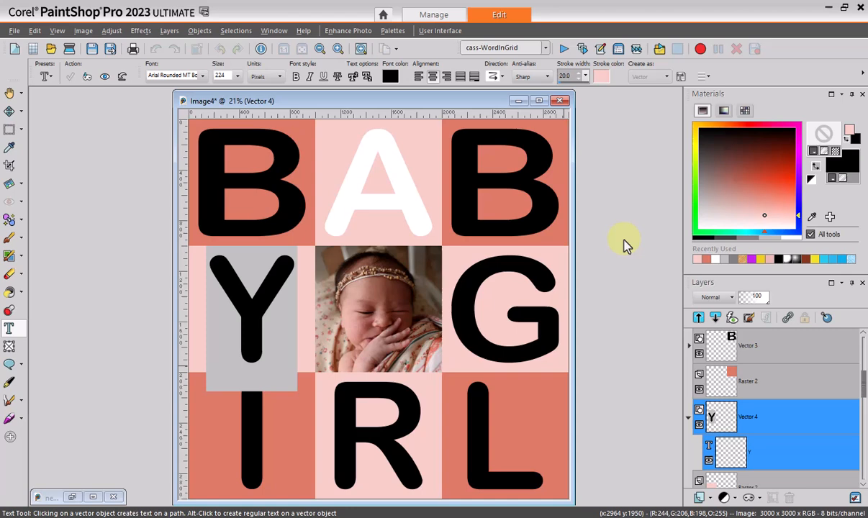
right_click(793, 238)
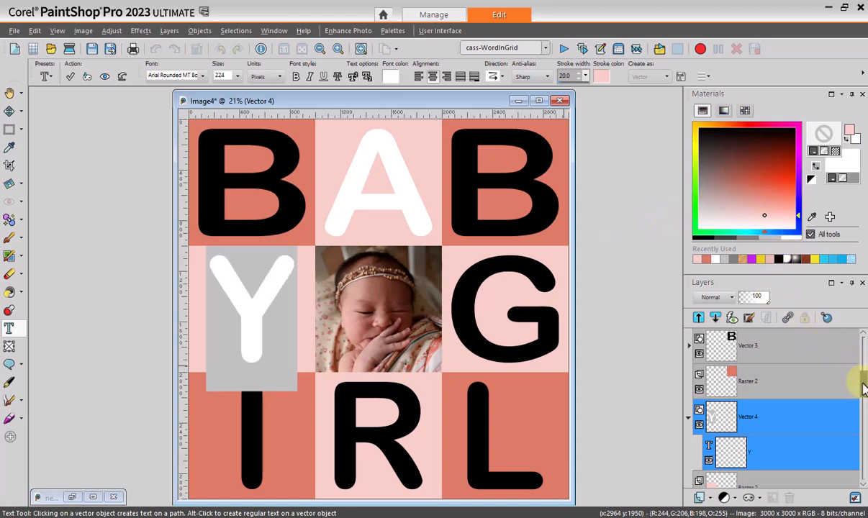
scroll(864, 403, "down", 4)
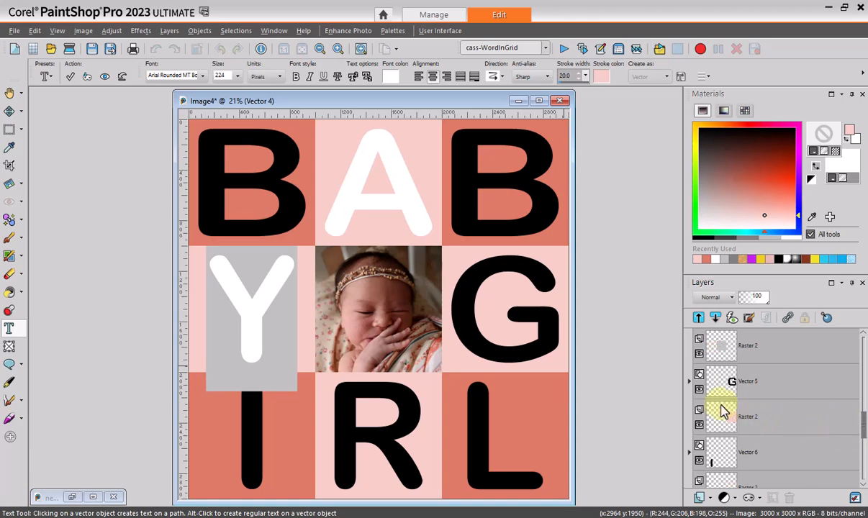
Expand the G's vector layer, open the letter's text for editing and change its fill colour to white
left_click(689, 383)
left_click(735, 416)
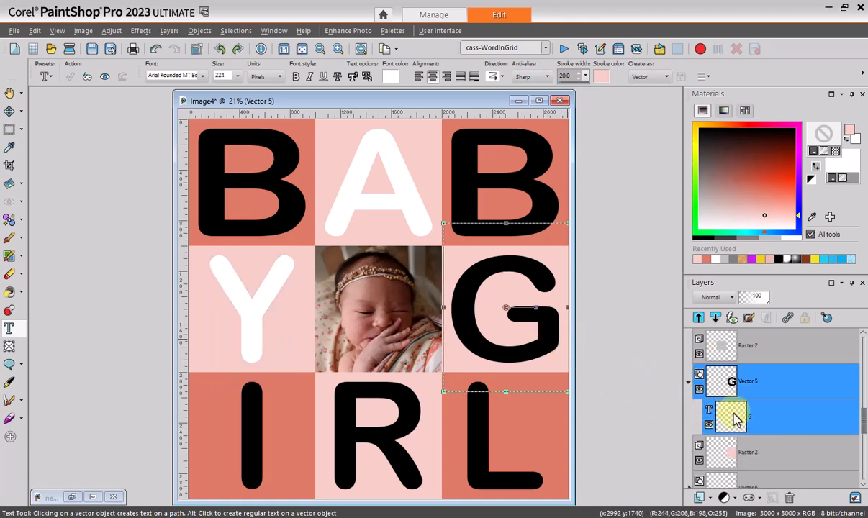
left_click(749, 421)
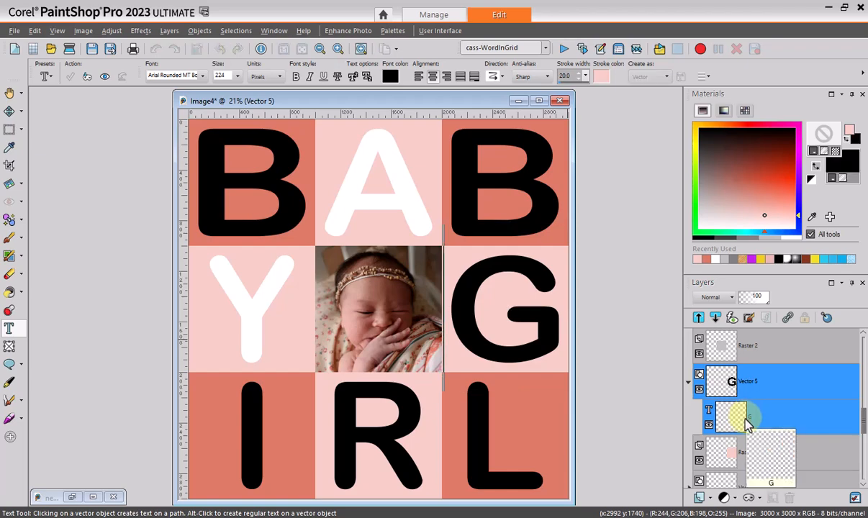
left_click(791, 242)
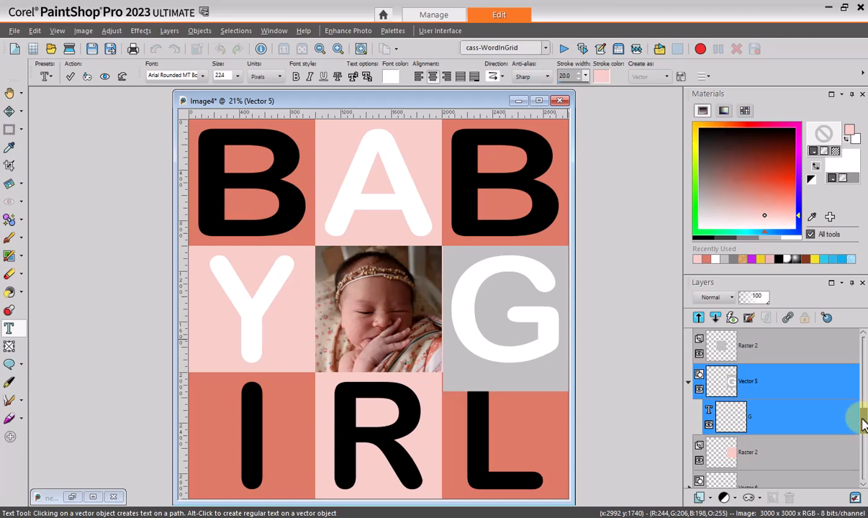
Expand the R's vector layer, recolour the letter's text white, apply the change and switch to the Move tool
left_click_drag(864, 425, 858, 446)
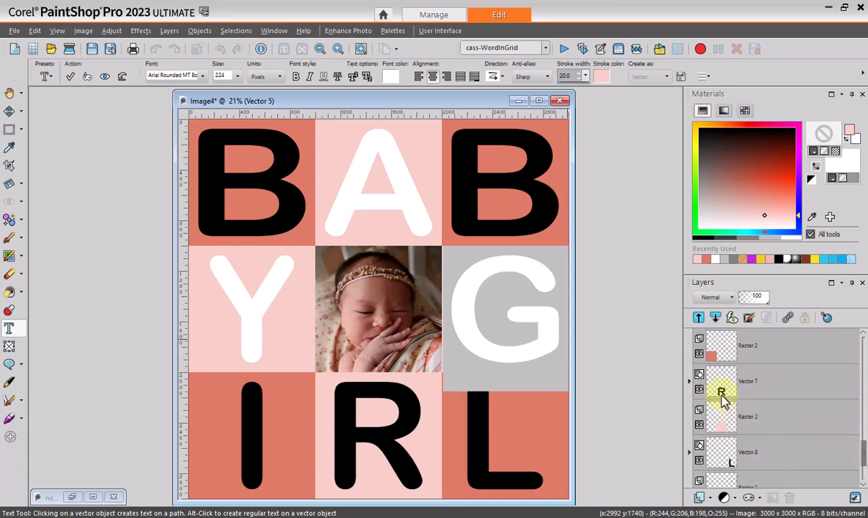
left_click(694, 388)
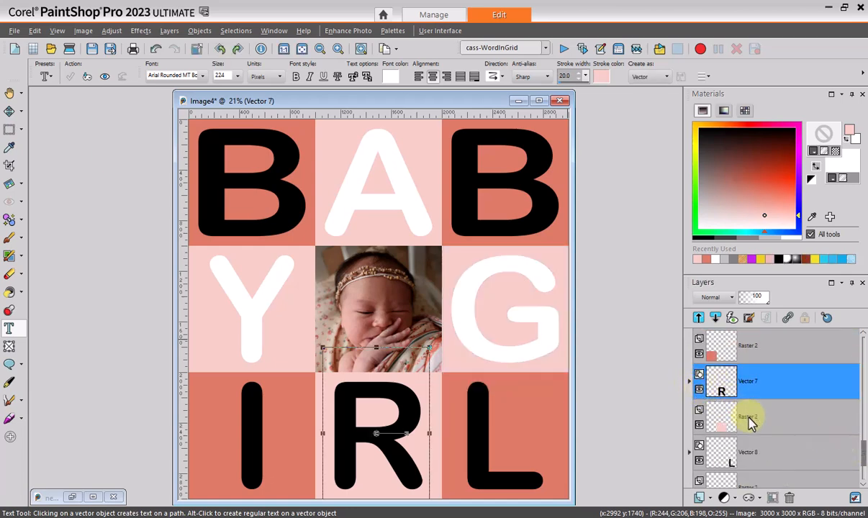
left_click(689, 381)
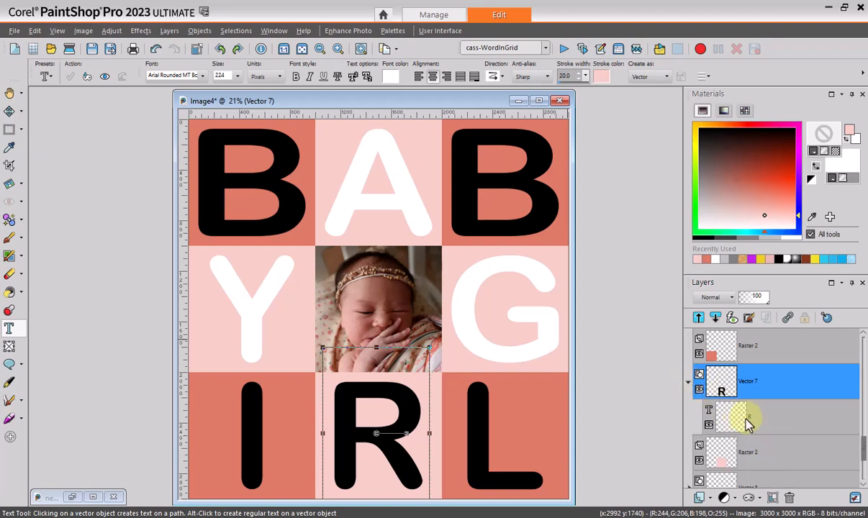
left_click(749, 422)
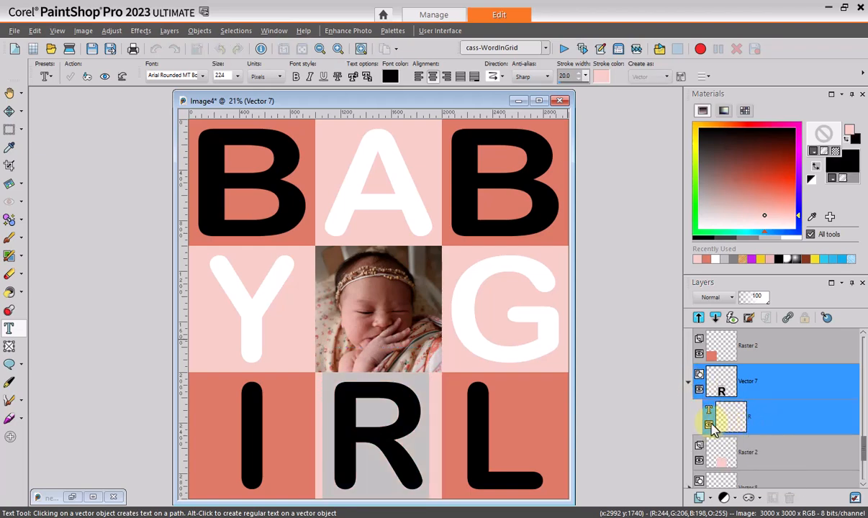
left_click(791, 241)
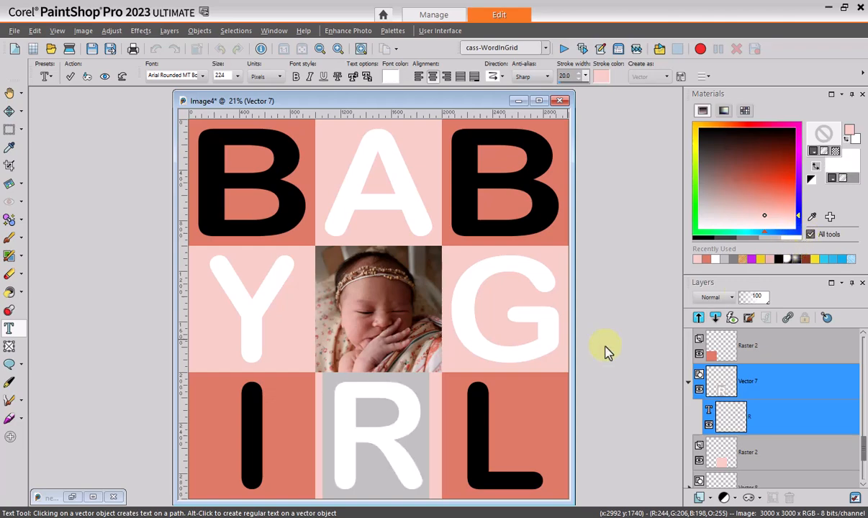
left_click(69, 77)
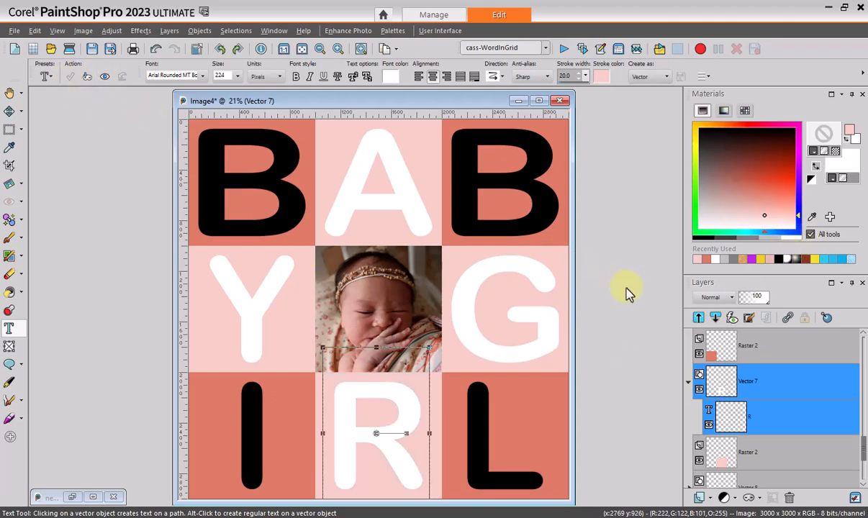
key("m")
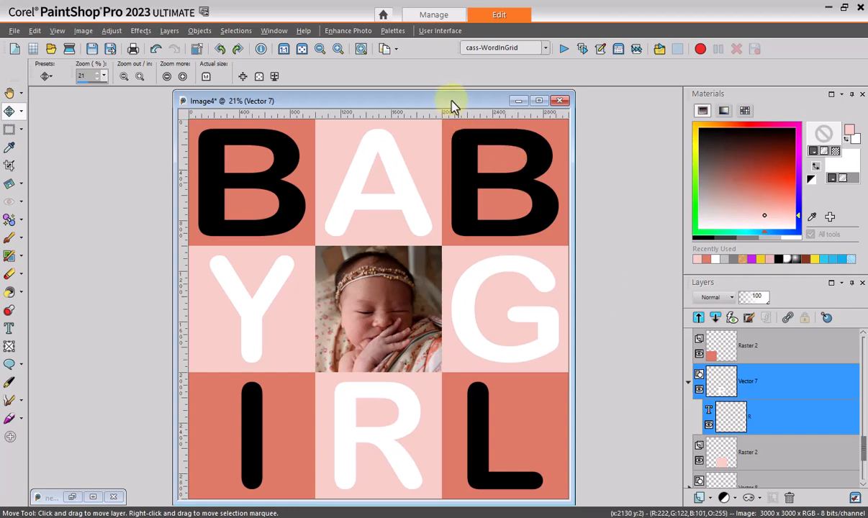
Move the grid template's window aside and open BabyGirl1.jpg from the Word in Grid folder next to it for comparison
left_click_drag(455, 103, 310, 101)
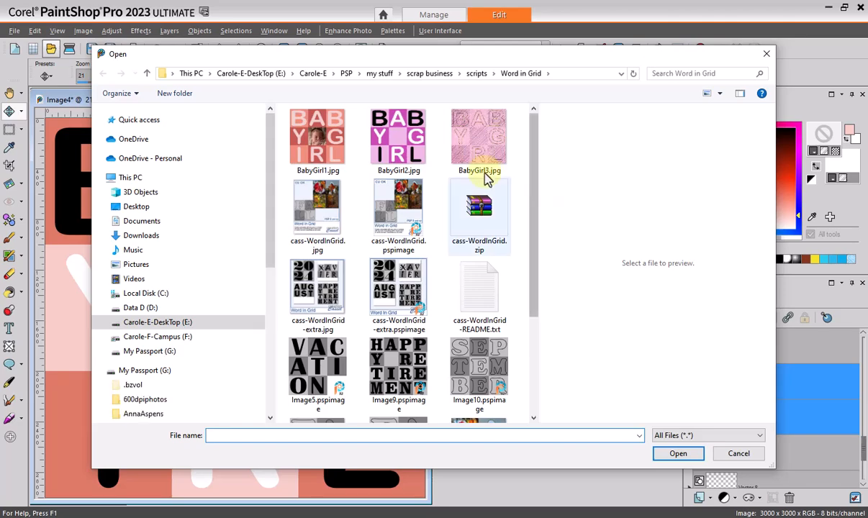
double_click(336, 146)
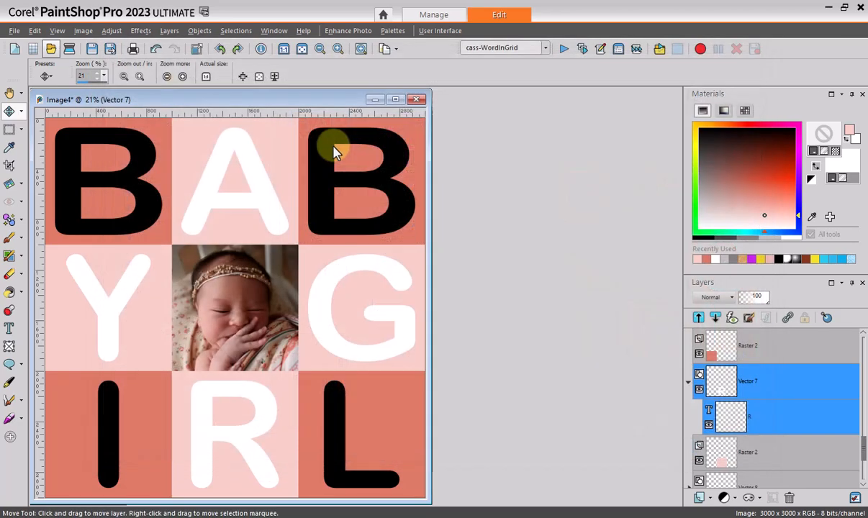
left_click_drag(383, 101, 510, 100)
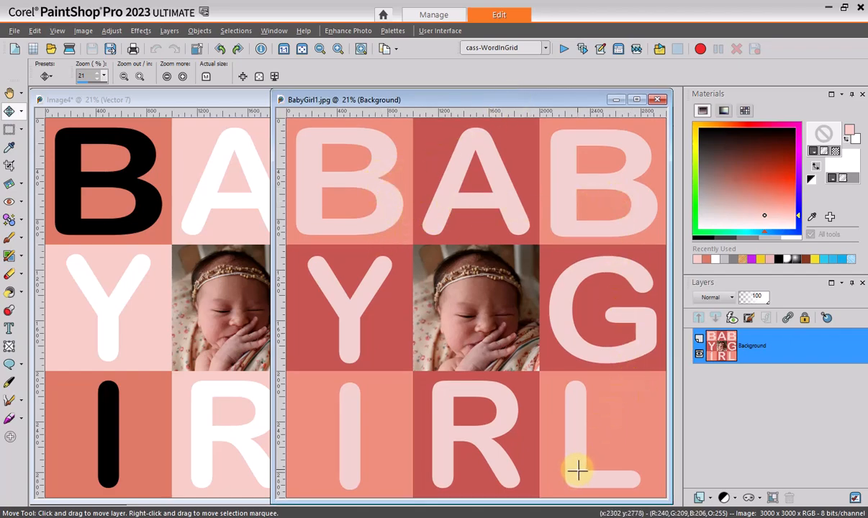
Open BabyGirl2.jpg from the Word in Grid folder and place its window beside the grid template
left_click(50, 51)
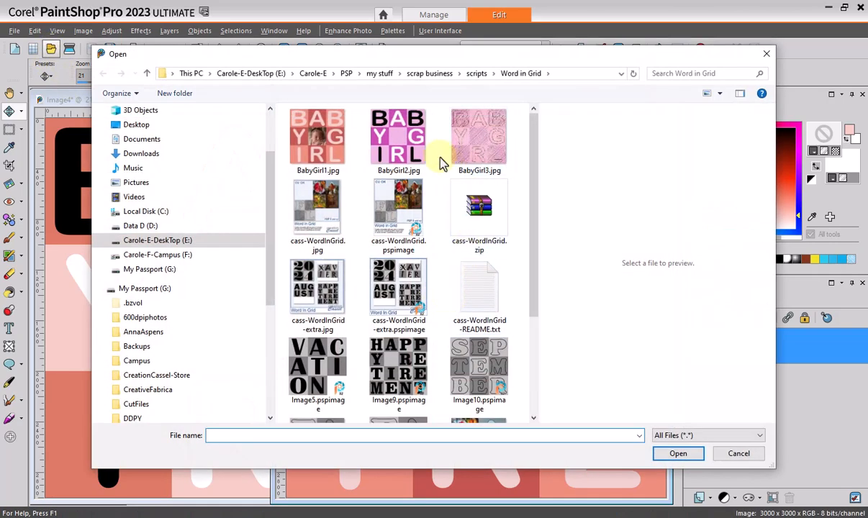
double_click(332, 140)
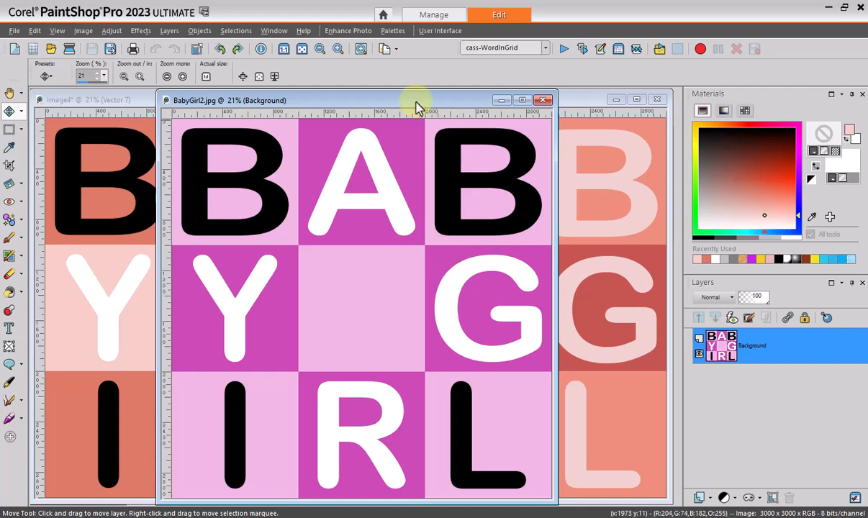
left_click_drag(435, 103, 547, 105)
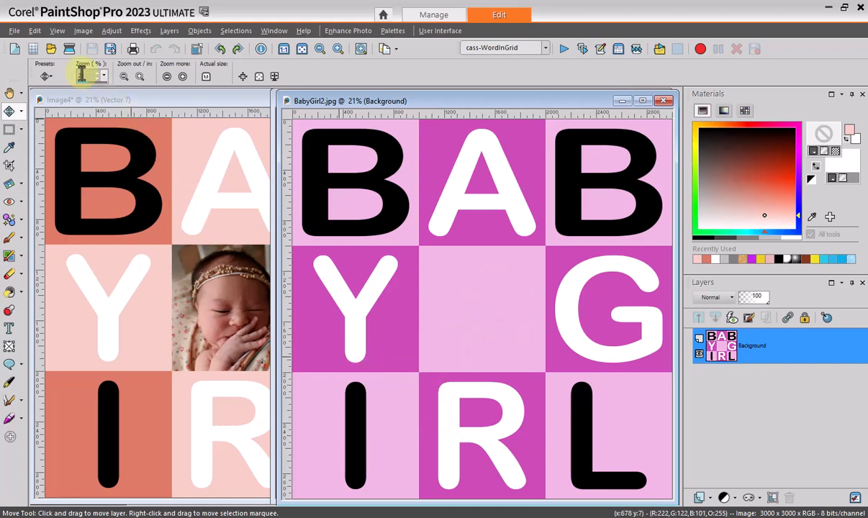
Open BabyGirl3.jpg, the version with patterned squares and outlined letters, and place its window beside the grid template
left_click(50, 49)
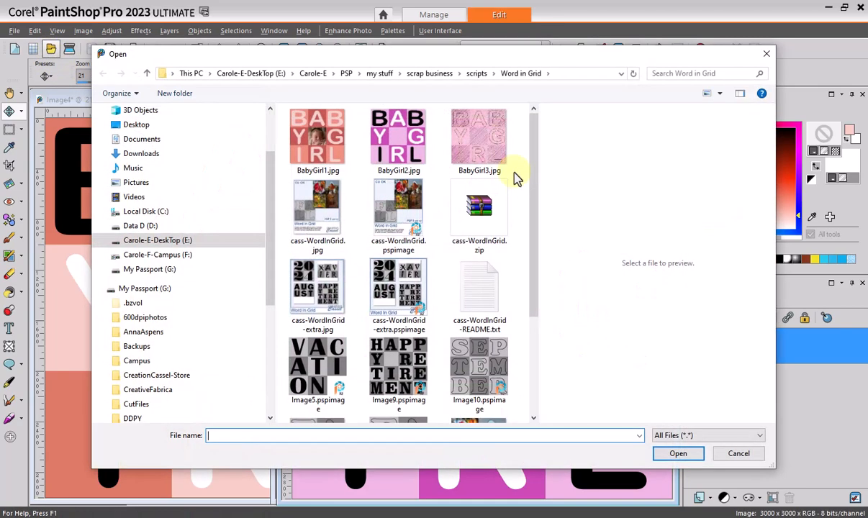
double_click(478, 141)
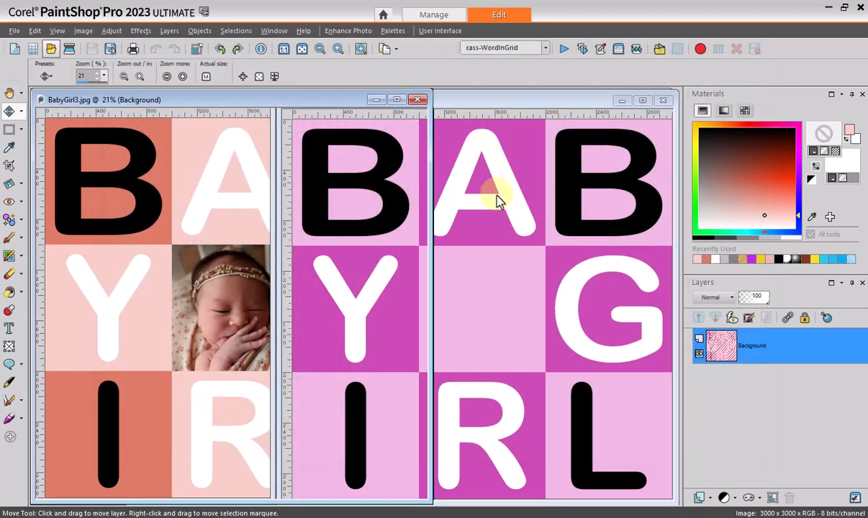
left_click_drag(281, 103, 524, 108)
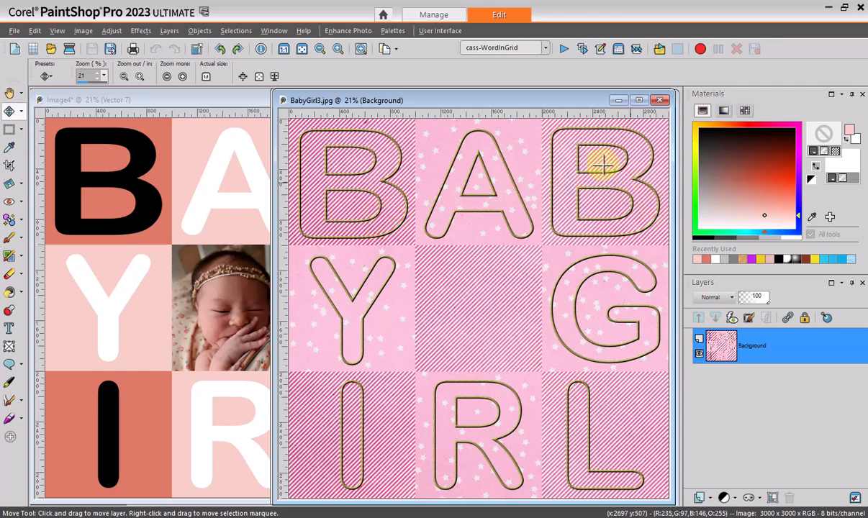
Reposition the BabyGirl3.jpg window between the other two images and bring the photo grid template to the front
left_click_drag(563, 102, 325, 103)
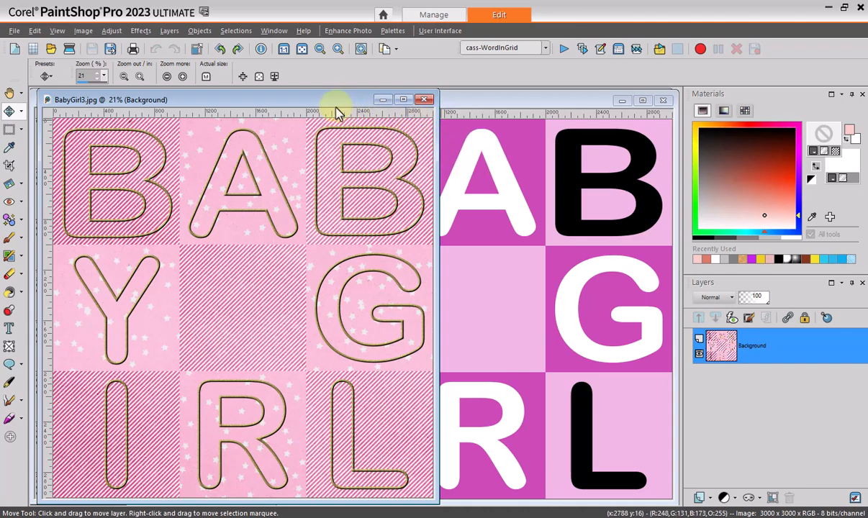
left_click_drag(333, 103, 516, 106)
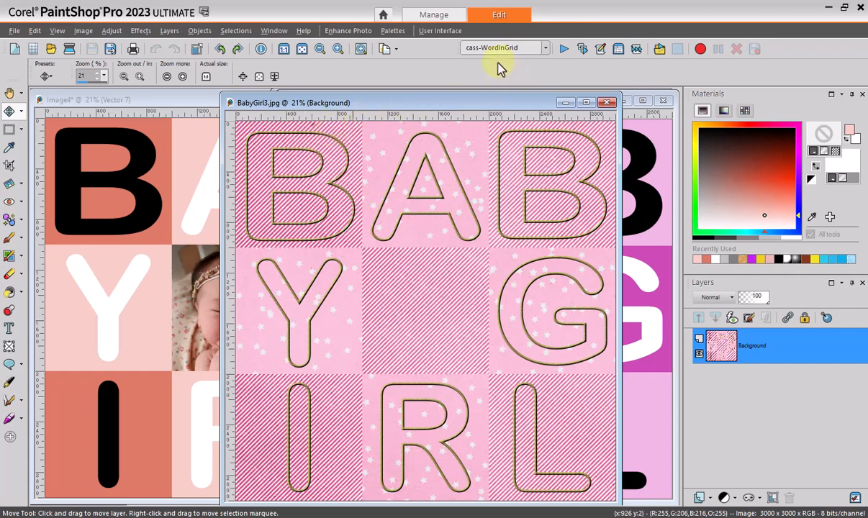
left_click(203, 114)
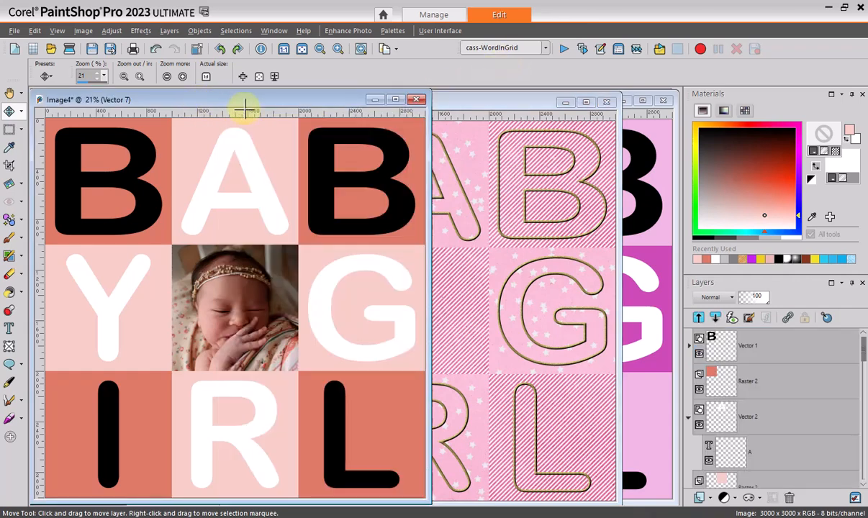